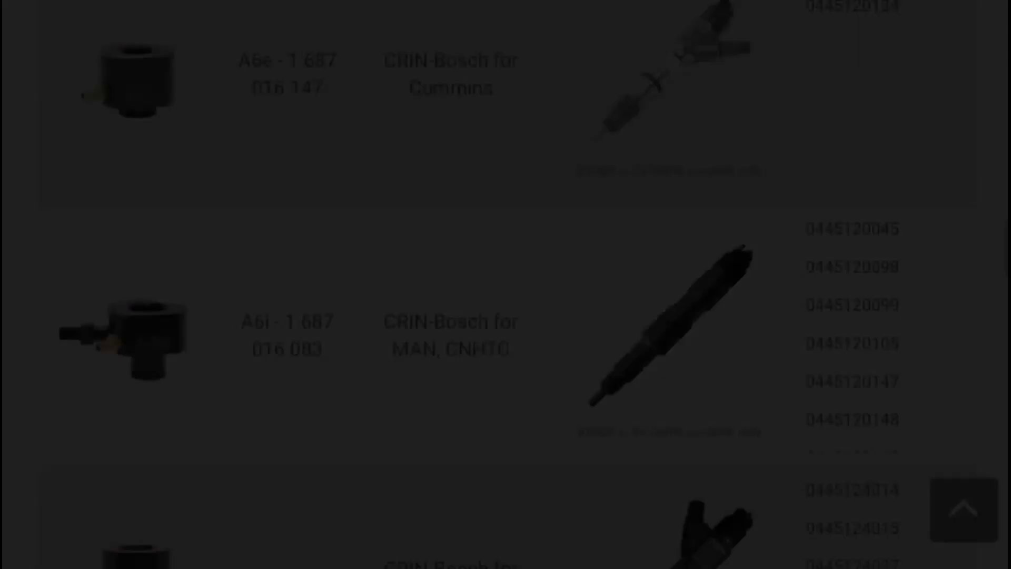
Look through the adapter table's CRIN-Bosch and P-series rows, checking each adapter's code, injector application and matching part numbers.
{"action": "scroll", "coordinate": [505, 284], "scroll_direction": "down", "scroll_amount": 15}
{"action": "scroll", "coordinate": [506, 284], "scroll_direction": "down", "scroll_amount": 20}
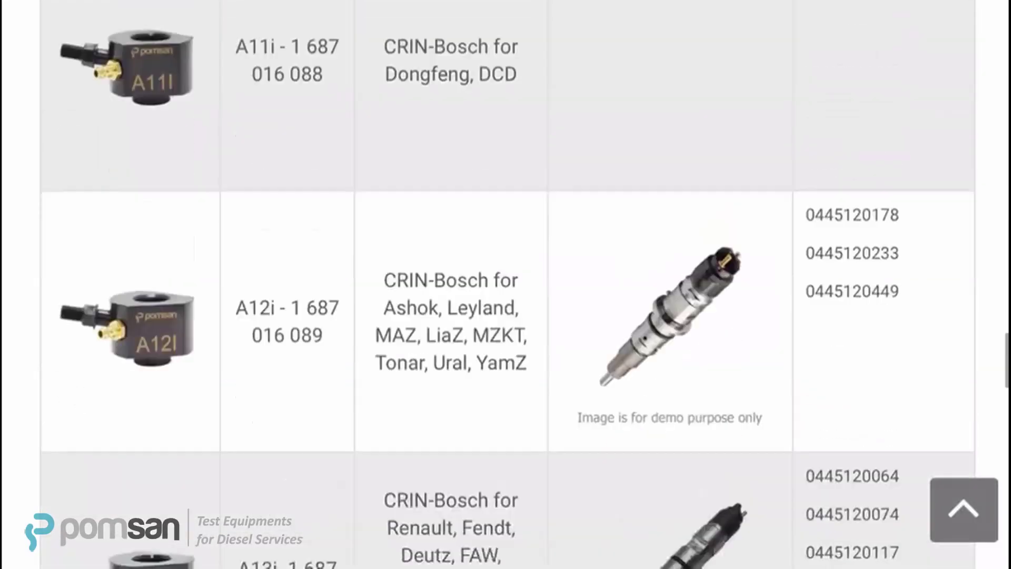
{"action": "scroll", "coordinate": [506, 285], "scroll_direction": "down", "scroll_amount": 6}
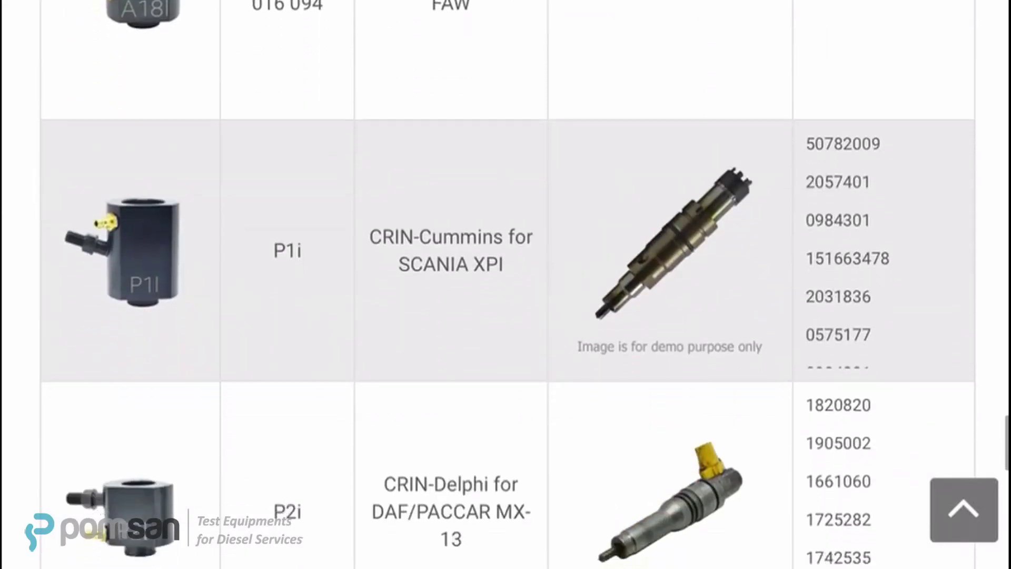
{"action": "scroll", "coordinate": [505, 284], "scroll_direction": "down", "scroll_amount": 20}
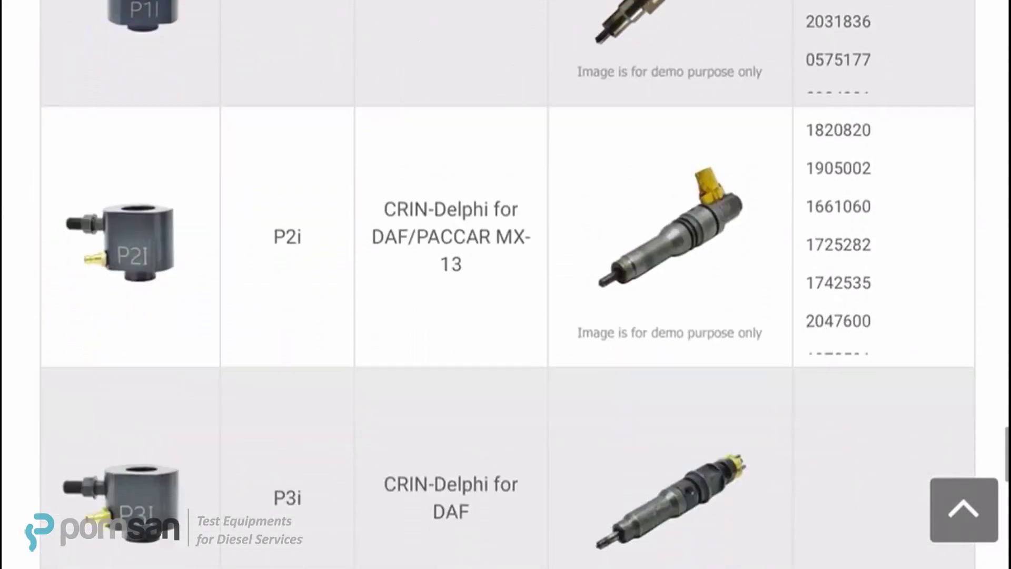
{"action": "scroll", "coordinate": [506, 285], "scroll_direction": "down", "scroll_amount": 5}
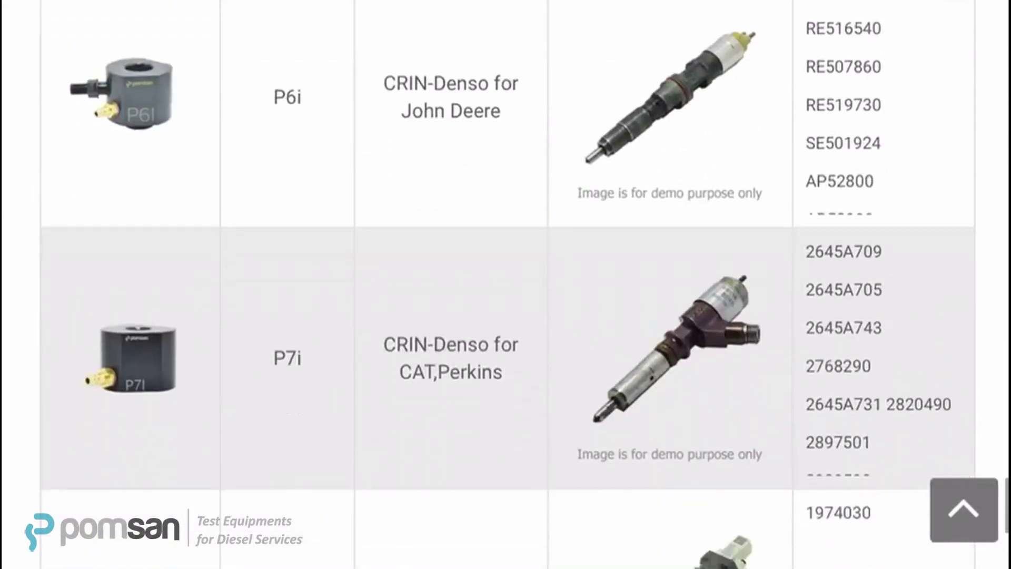
{"action": "scroll", "coordinate": [505, 284], "scroll_direction": "up", "scroll_amount": 15}
{"action": "scroll", "coordinate": [505, 284], "scroll_direction": "up", "scroll_amount": 10}
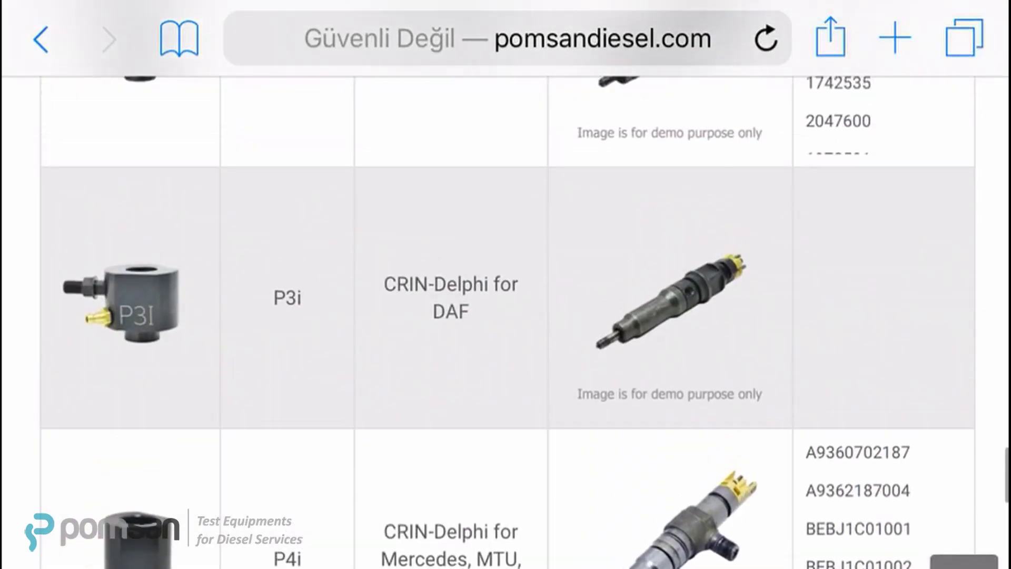
View the enlarged injector images for the P1i and P2i adapters.
{"action": "left_click", "coordinate": [674, 384]}
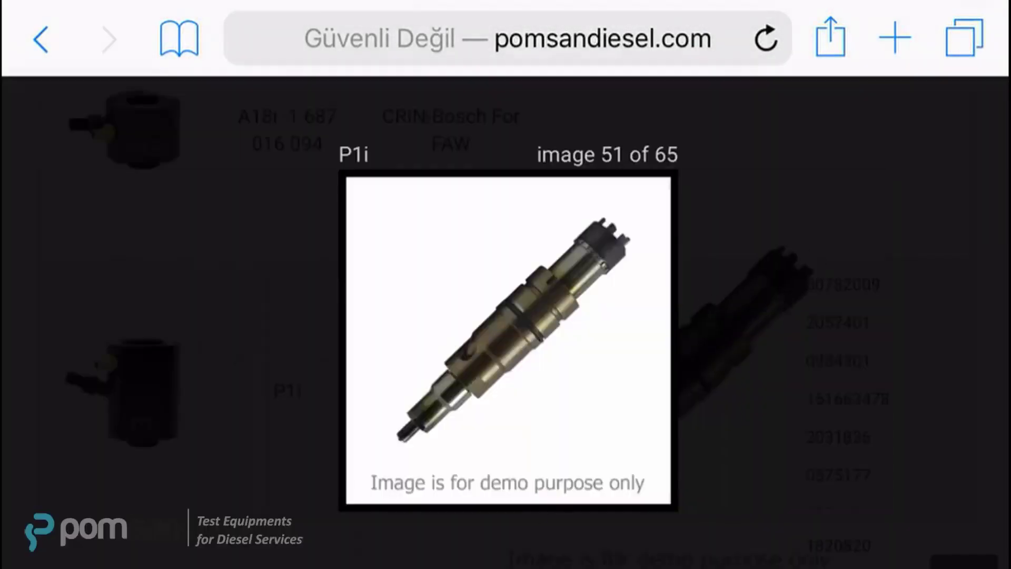
{"action": "left_click", "coordinate": [641, 191]}
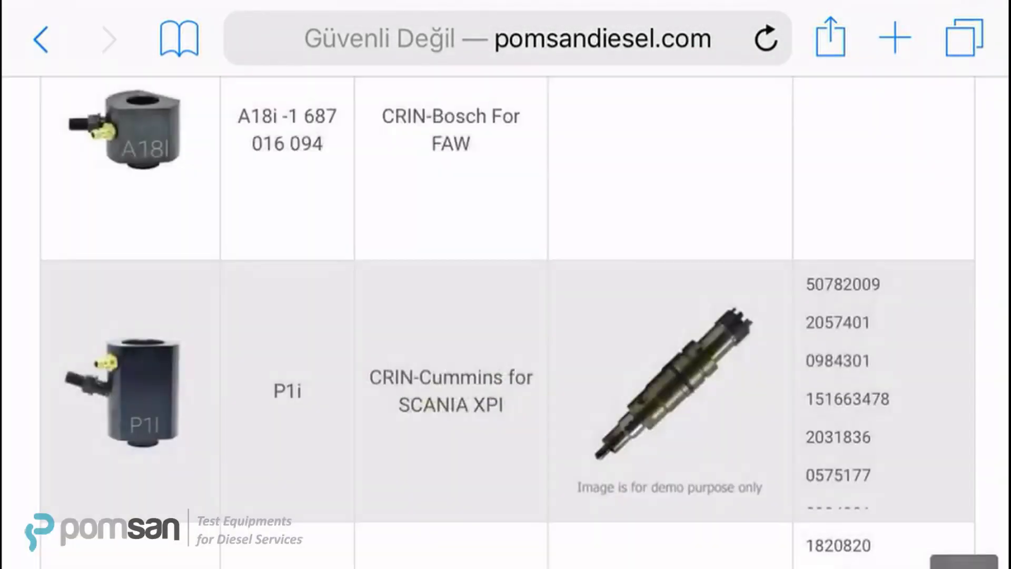
{"action": "scroll", "coordinate": [505, 284], "scroll_direction": "down", "scroll_amount": 6}
{"action": "left_click", "coordinate": [676, 287]}
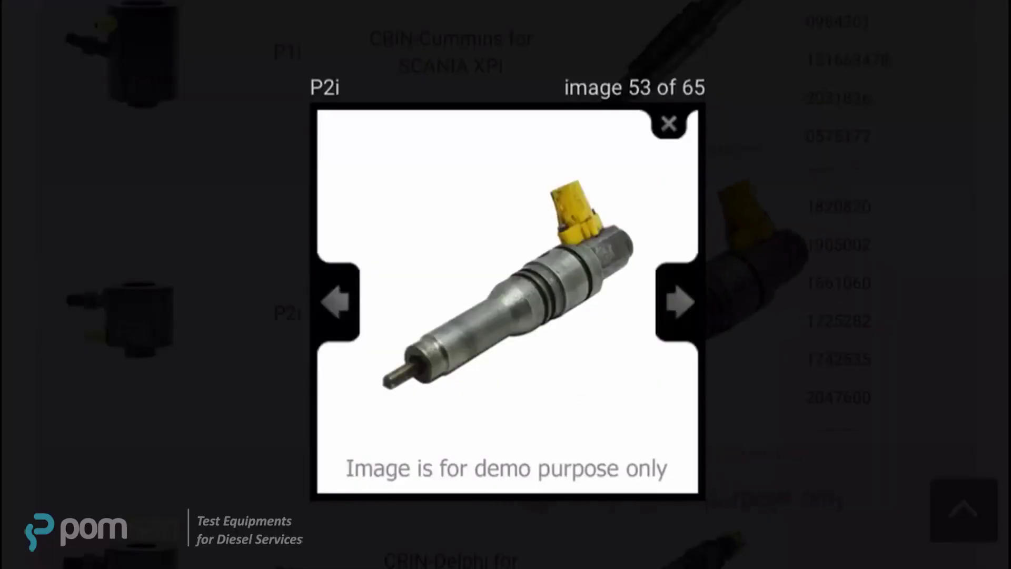
{"action": "key", "text": "Escape"}
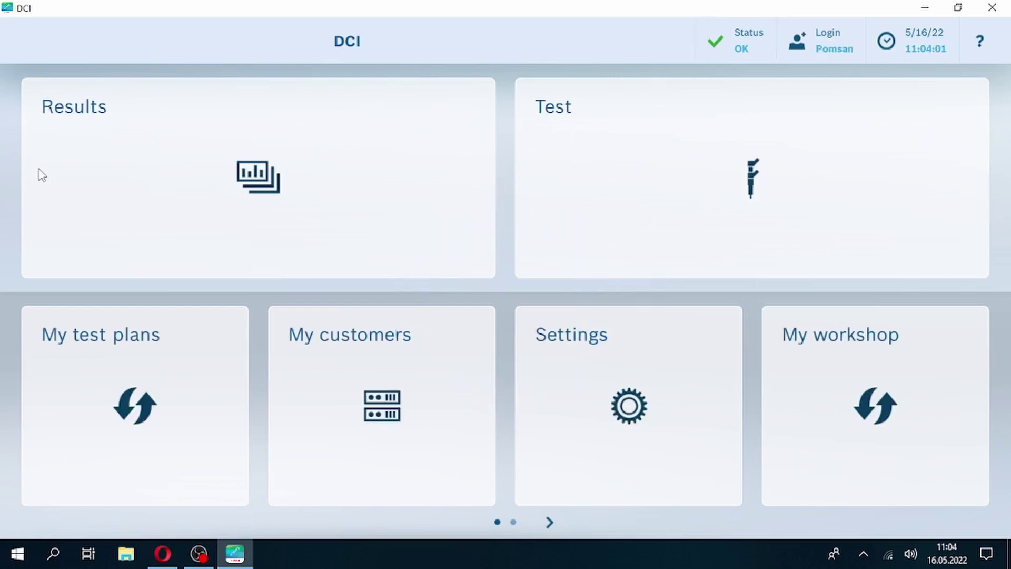
Check both pages of home functions, then open the injector test selection and browse the full injector list to its end.
{"action": "left_click", "coordinate": [550, 522]}
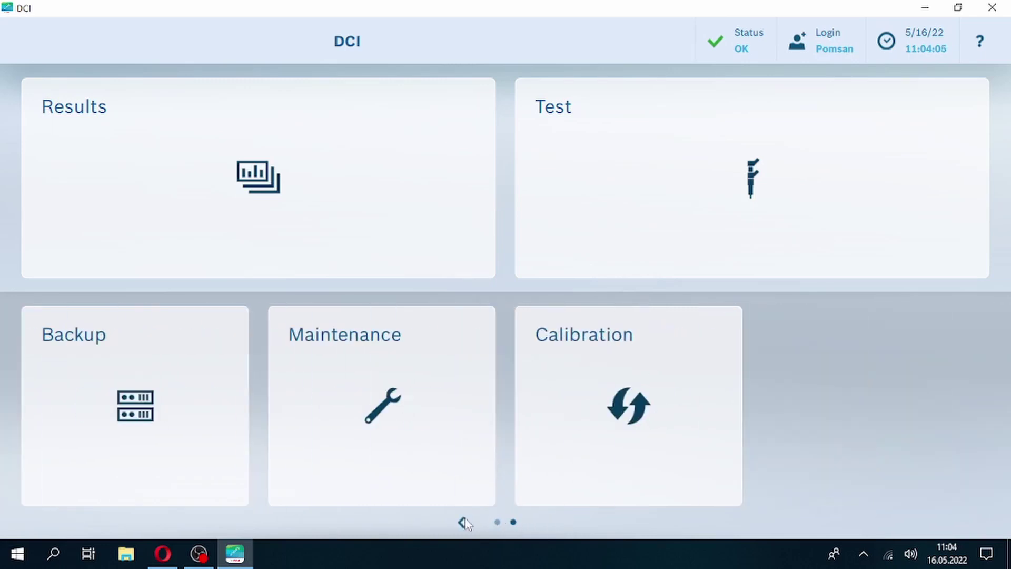
{"action": "left_click", "coordinate": [462, 523]}
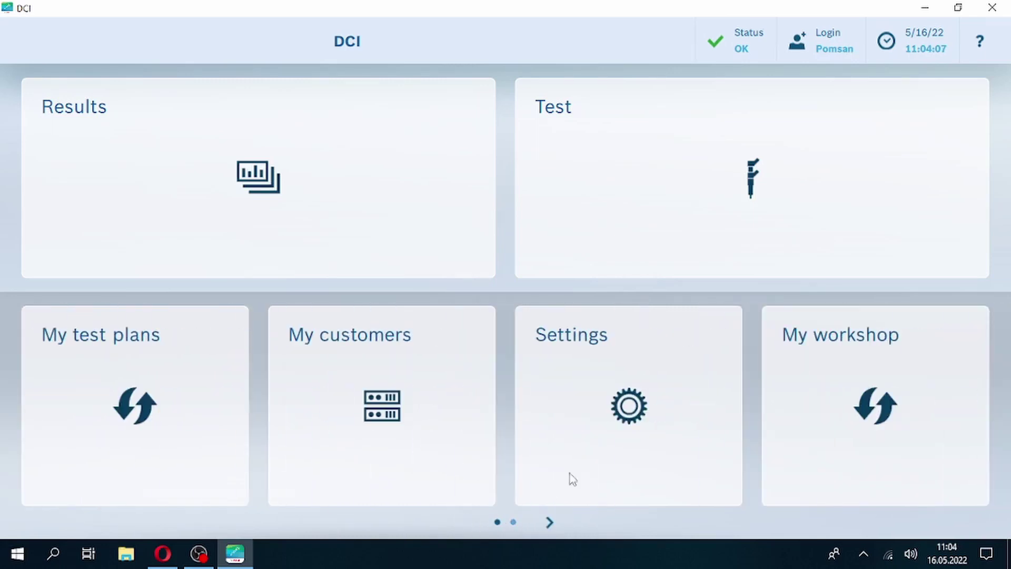
{"action": "left_click", "coordinate": [646, 251]}
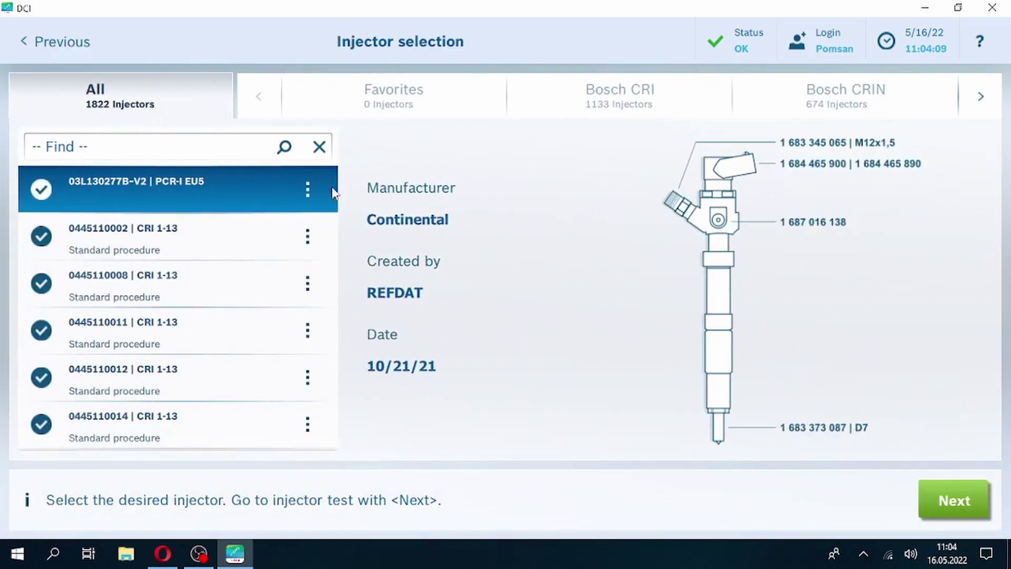
{"action": "scroll", "coordinate": [217, 268], "scroll_direction": "down", "scroll_amount": 10}
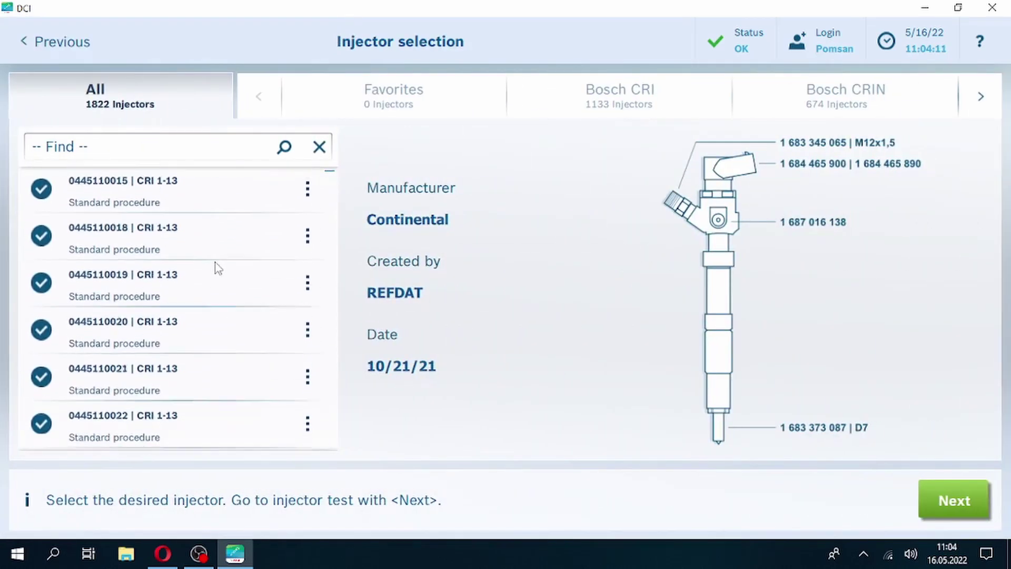
{"action": "scroll", "coordinate": [217, 269], "scroll_direction": "down", "scroll_amount": 10}
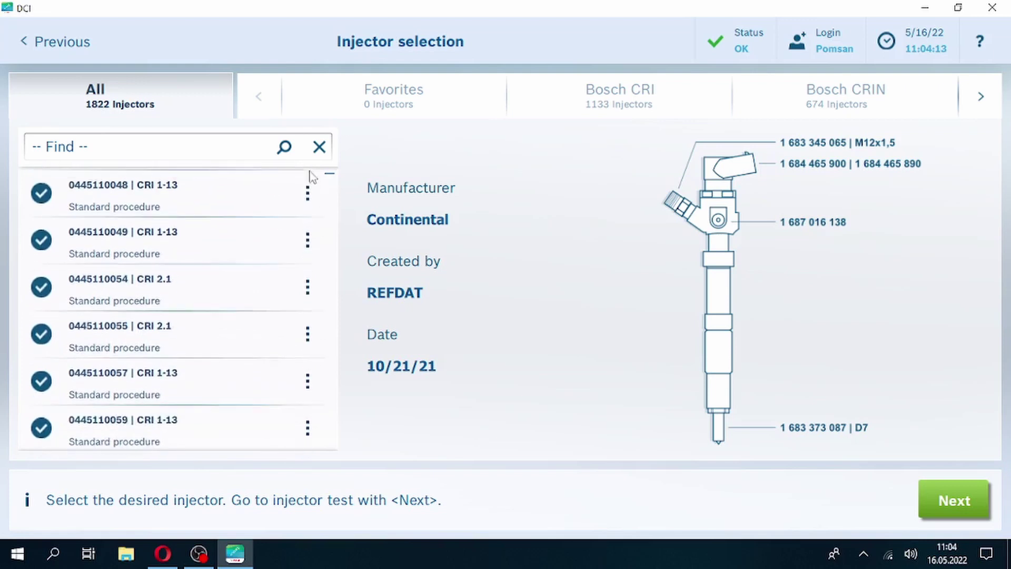
{"action": "left_click_drag", "start_coordinate": [331, 176], "coordinate": [332, 448]}
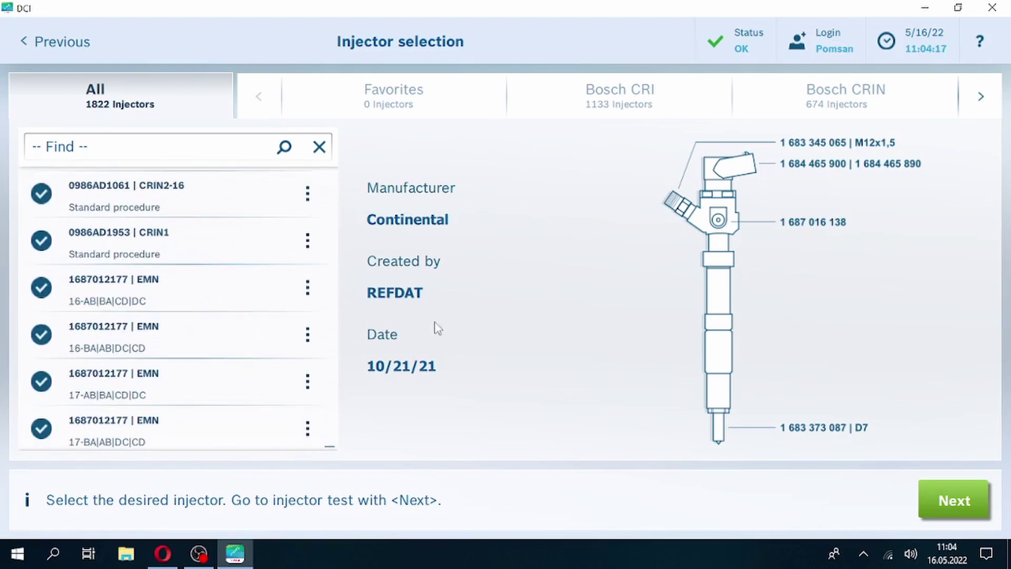
Review the injector lists for Favorites, Bosch CRI, Bosch CRIN and Bosch CRI piezo.
{"action": "left_click", "coordinate": [420, 120]}
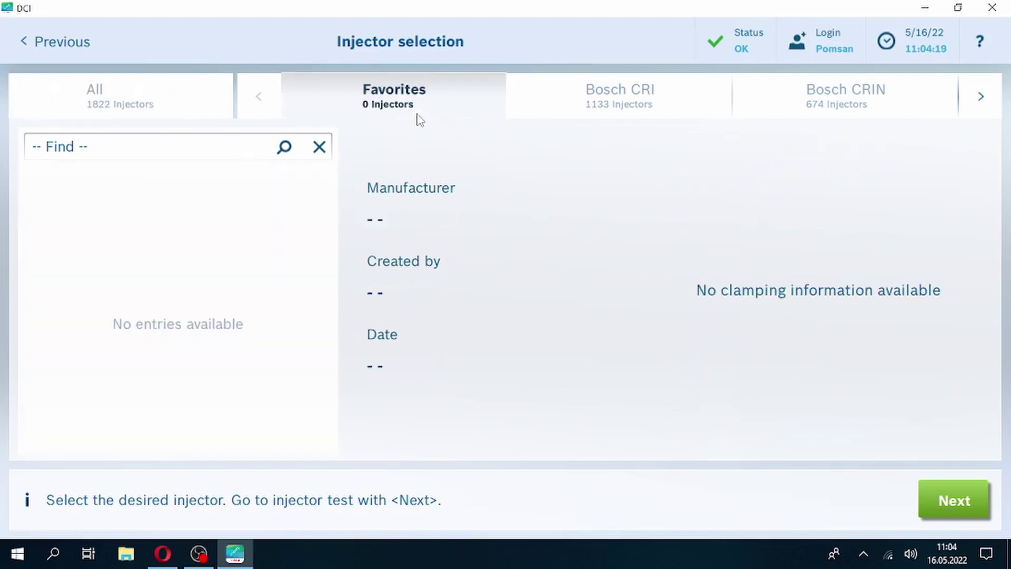
{"action": "left_click", "coordinate": [586, 100]}
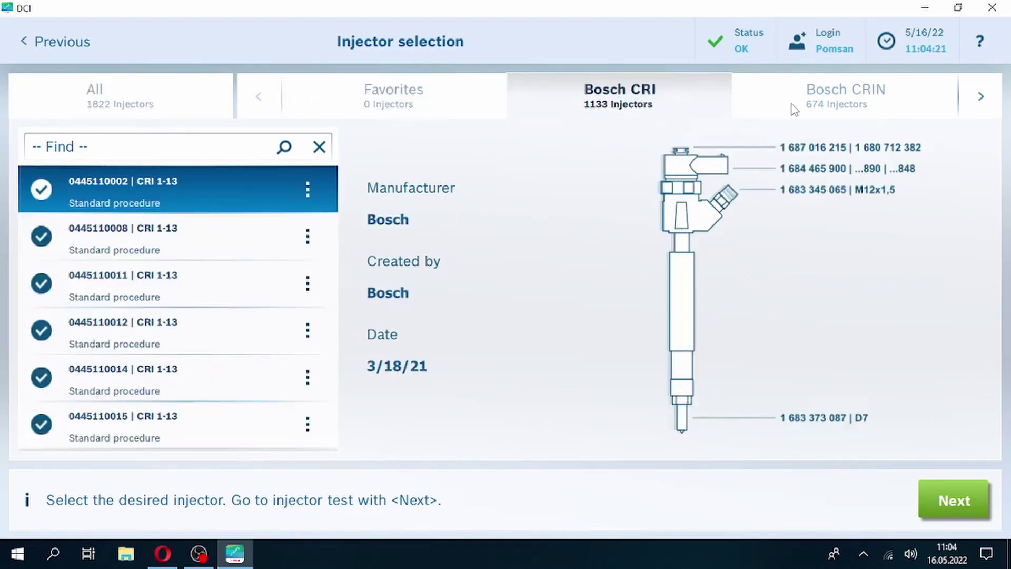
{"action": "left_click", "coordinate": [800, 94]}
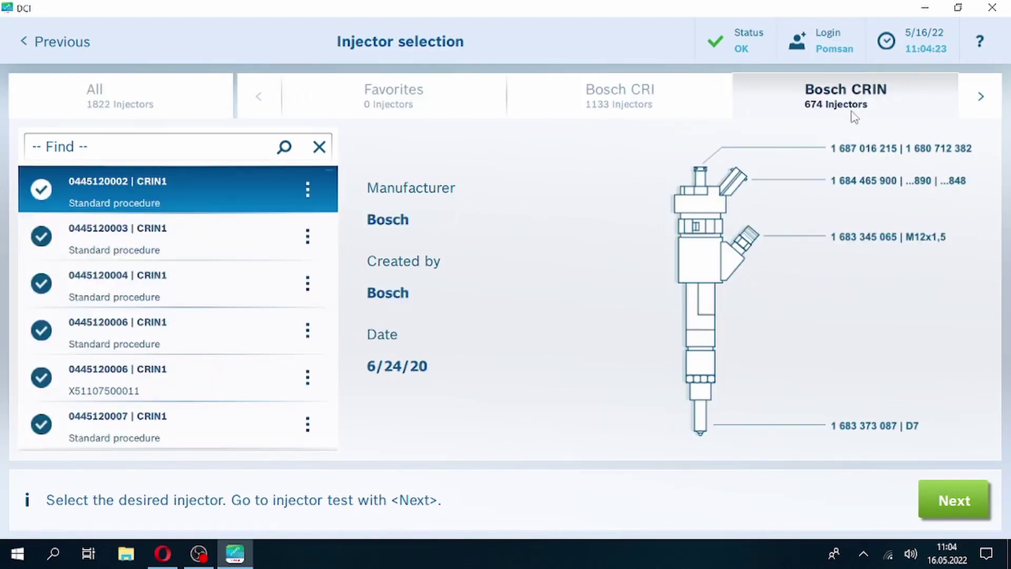
{"action": "left_click", "coordinate": [981, 98]}
{"action": "left_click", "coordinate": [850, 104]}
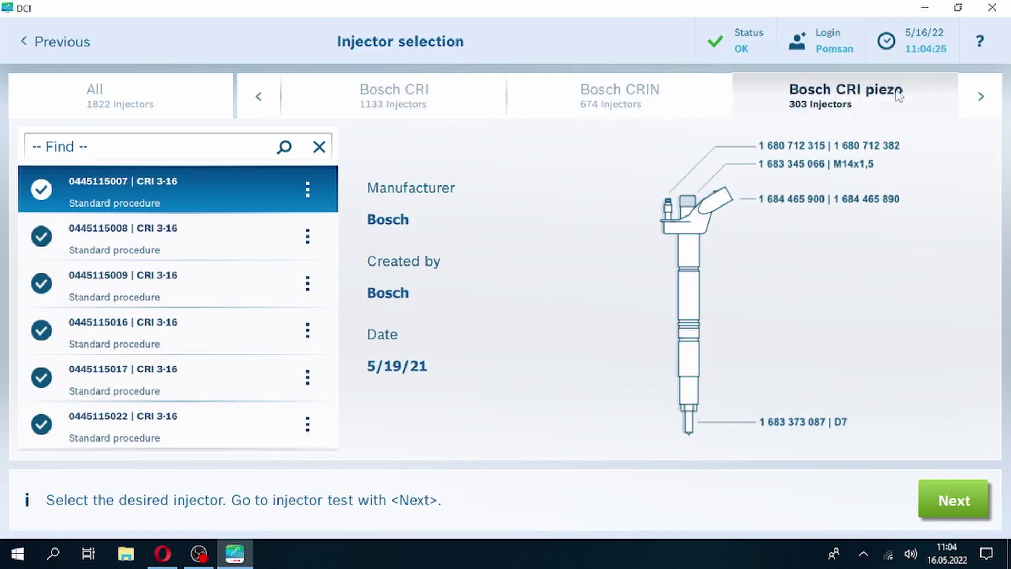
Show the Continental injectors and view the clamping information of A2C59513556-V2.
{"action": "left_click", "coordinate": [978, 95]}
{"action": "left_click", "coordinate": [889, 97]}
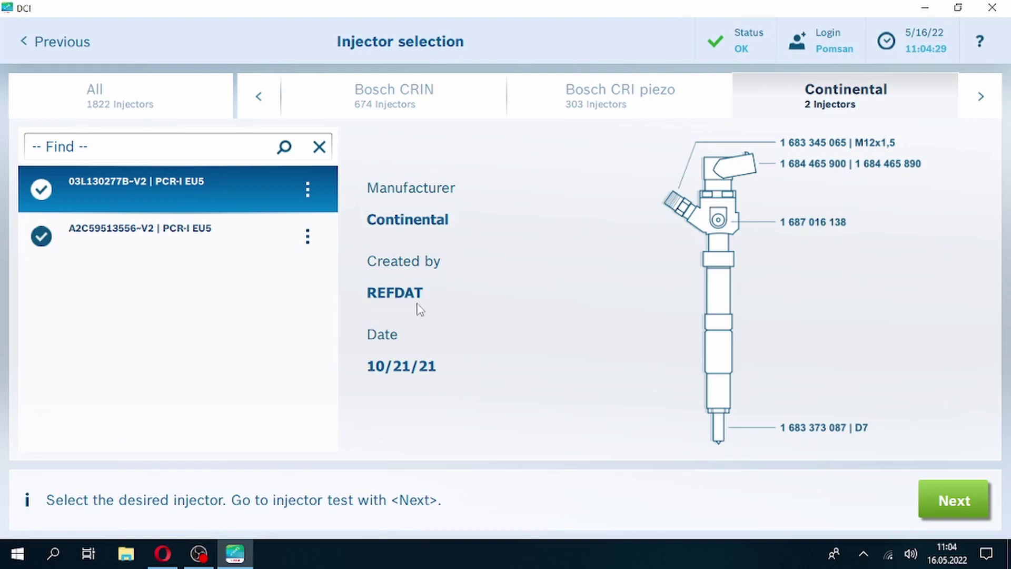
{"action": "left_click", "coordinate": [152, 251]}
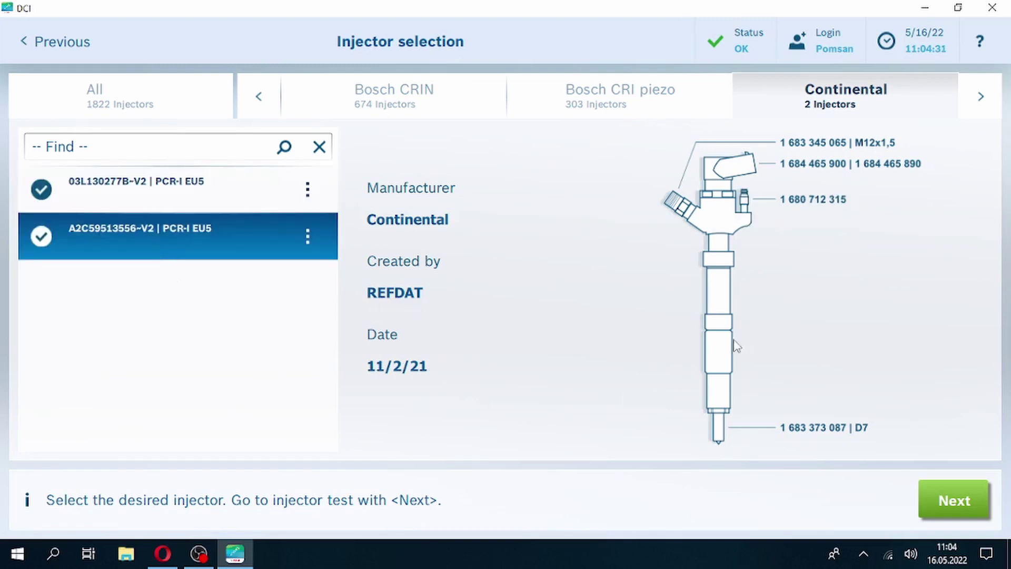
Review the injector lists for the manufacturers Denso, Delphi and Liebherr.
{"action": "left_click", "coordinate": [978, 98]}
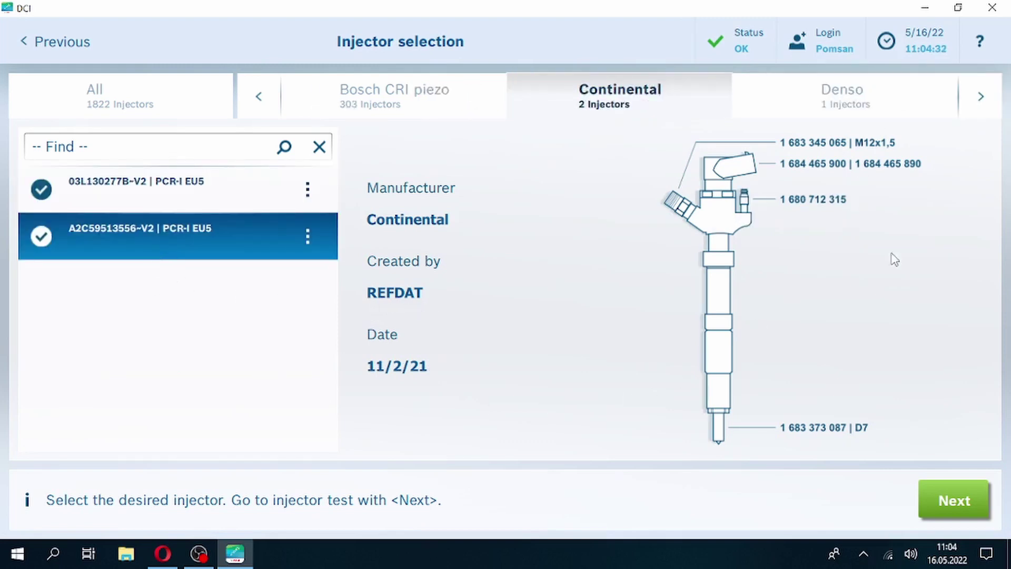
{"action": "left_click", "coordinate": [818, 115]}
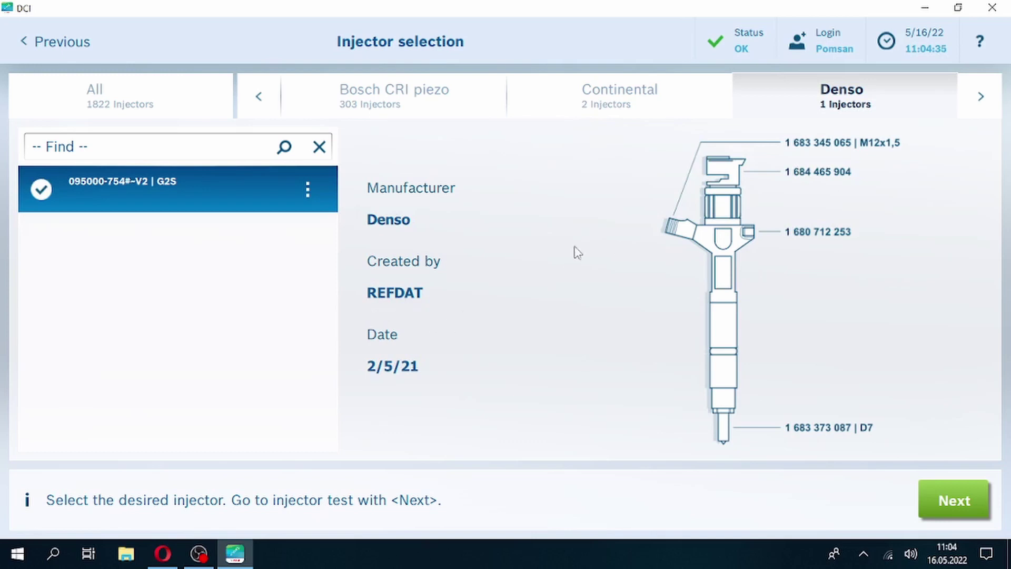
{"action": "left_click", "coordinate": [992, 104]}
{"action": "left_click", "coordinate": [916, 105]}
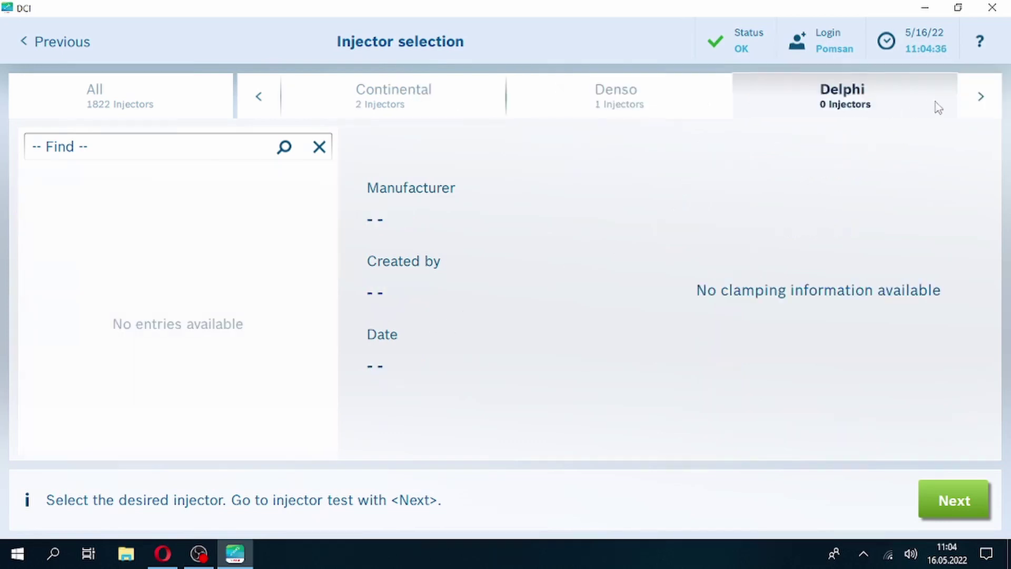
{"action": "left_click", "coordinate": [974, 100]}
{"action": "left_click", "coordinate": [893, 99]}
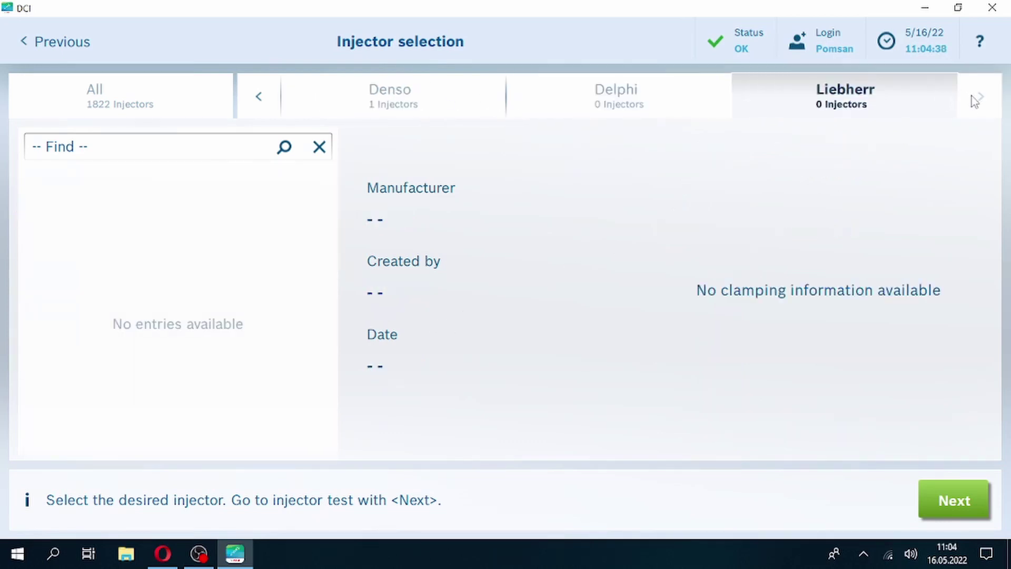
Go back through the Bosch CRI and Favorites categories to the list of all injectors, and leave the injector selection.
{"action": "left_click", "coordinate": [253, 95]}
{"action": "left_click", "coordinate": [253, 95]}
{"action": "left_click", "coordinate": [257, 96]}
{"action": "left_click", "coordinate": [258, 97]}
{"action": "left_click", "coordinate": [334, 100]}
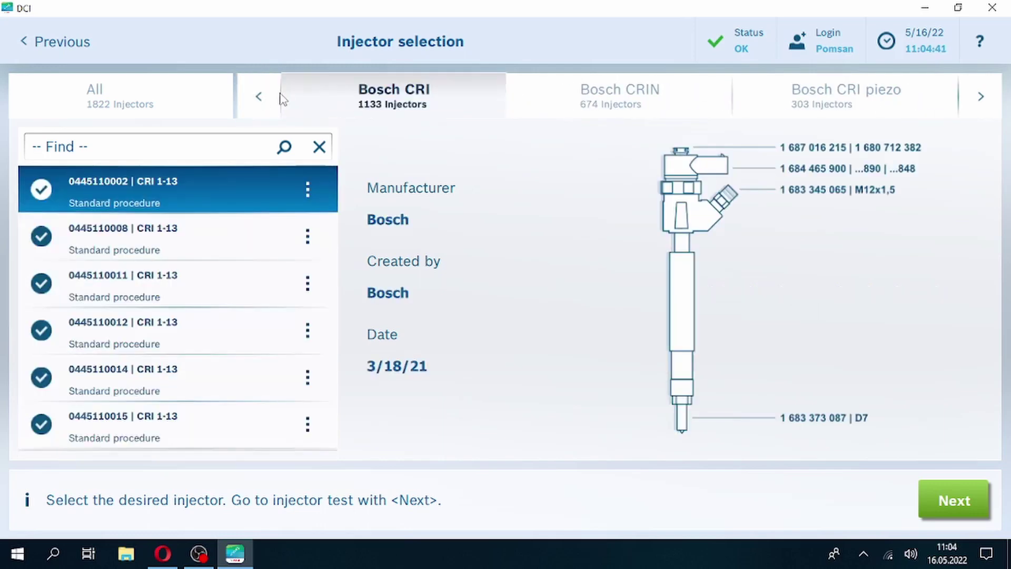
{"action": "left_click", "coordinate": [259, 97]}
{"action": "left_click", "coordinate": [346, 104]}
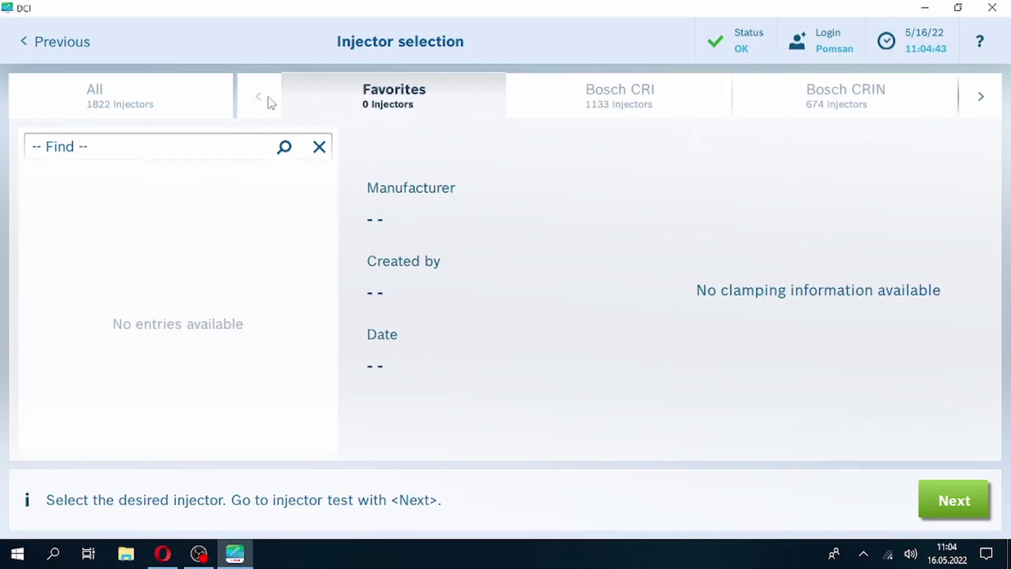
{"action": "left_click", "coordinate": [160, 98]}
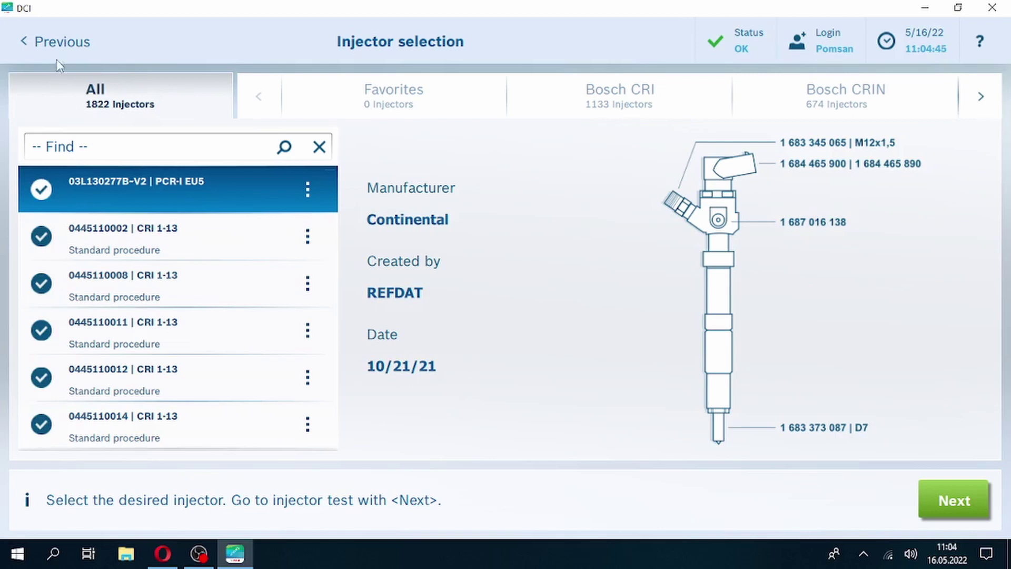
{"action": "left_click", "coordinate": [75, 33]}
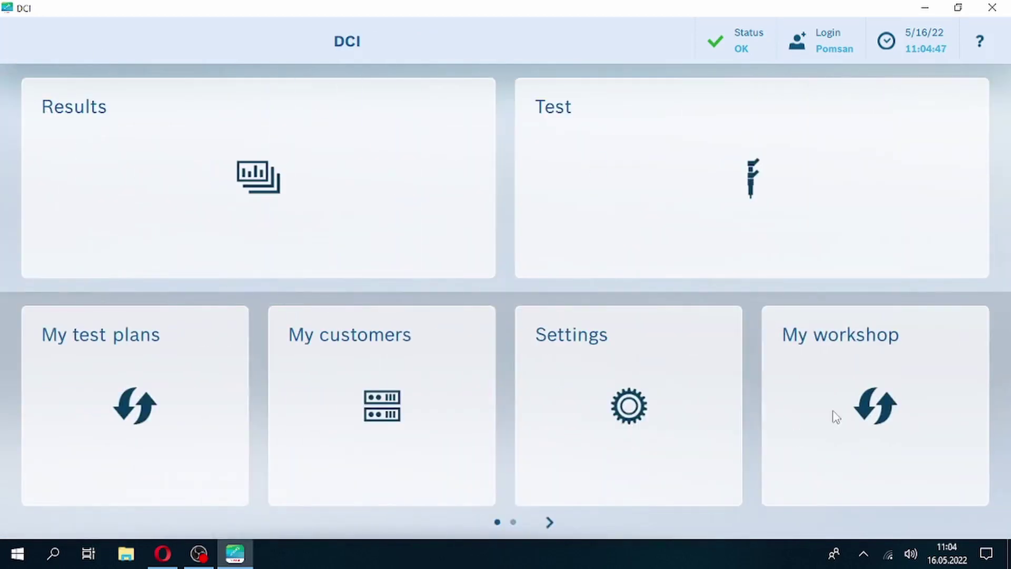
View the Calibration overview with the last calibration dates of the components, and return to the home screen.
{"action": "left_click", "coordinate": [558, 524]}
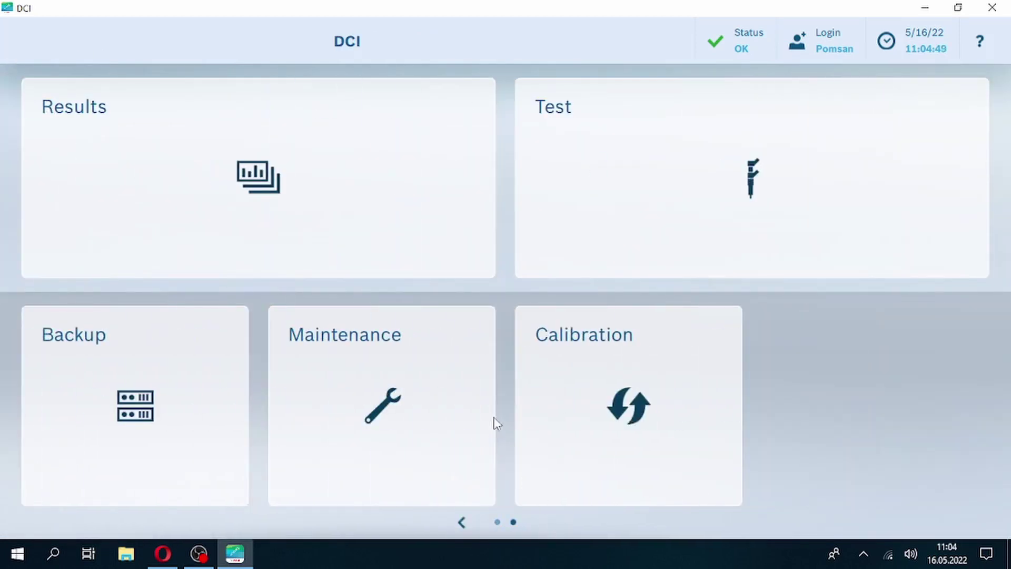
{"action": "left_click", "coordinate": [566, 399]}
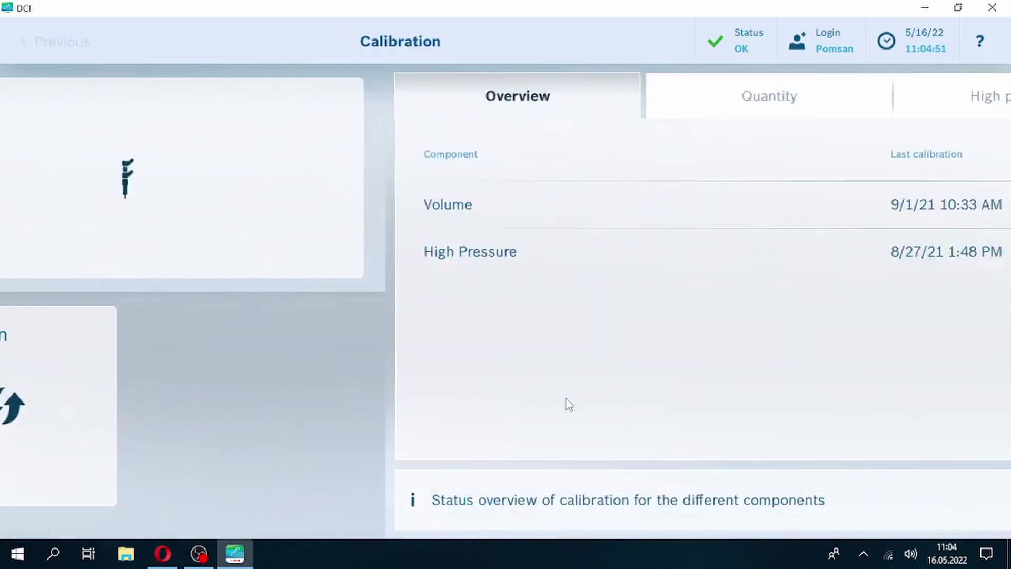
{"action": "left_click", "coordinate": [65, 55]}
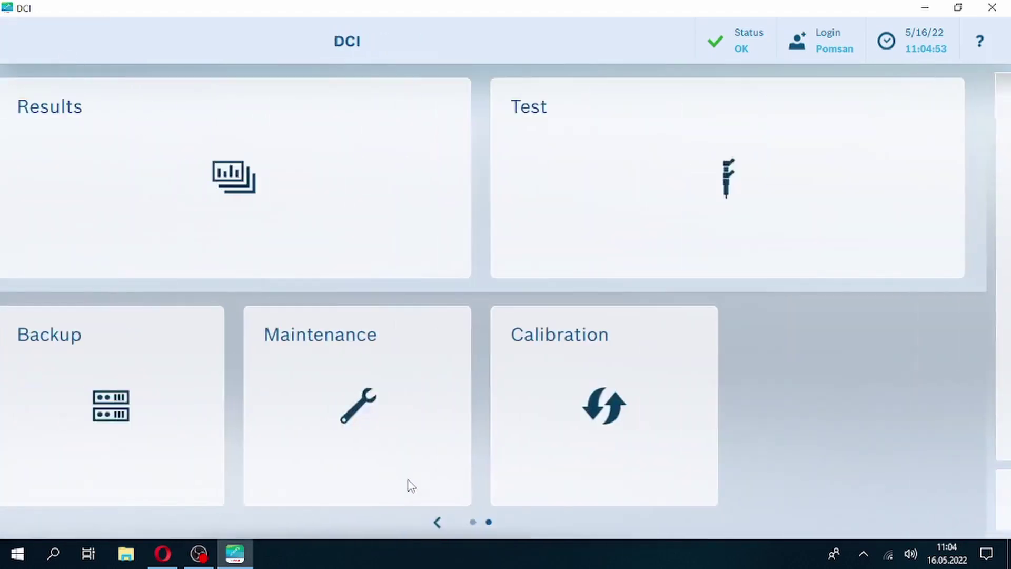
Open Maintenance and examine the system test and both pages of service interval data for the test bench.
{"action": "left_click", "coordinate": [342, 445]}
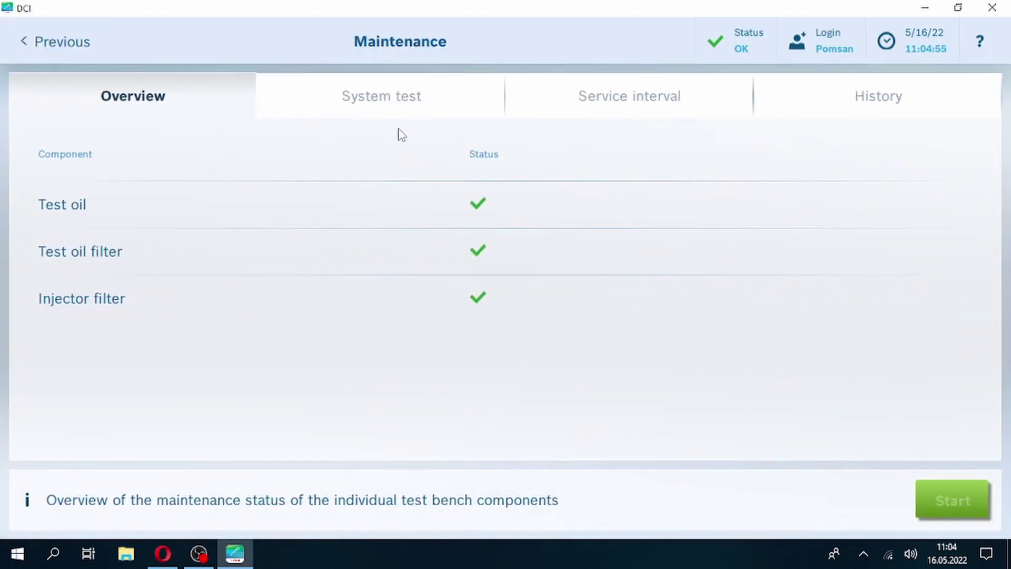
{"action": "left_click", "coordinate": [411, 113]}
{"action": "left_click", "coordinate": [637, 99]}
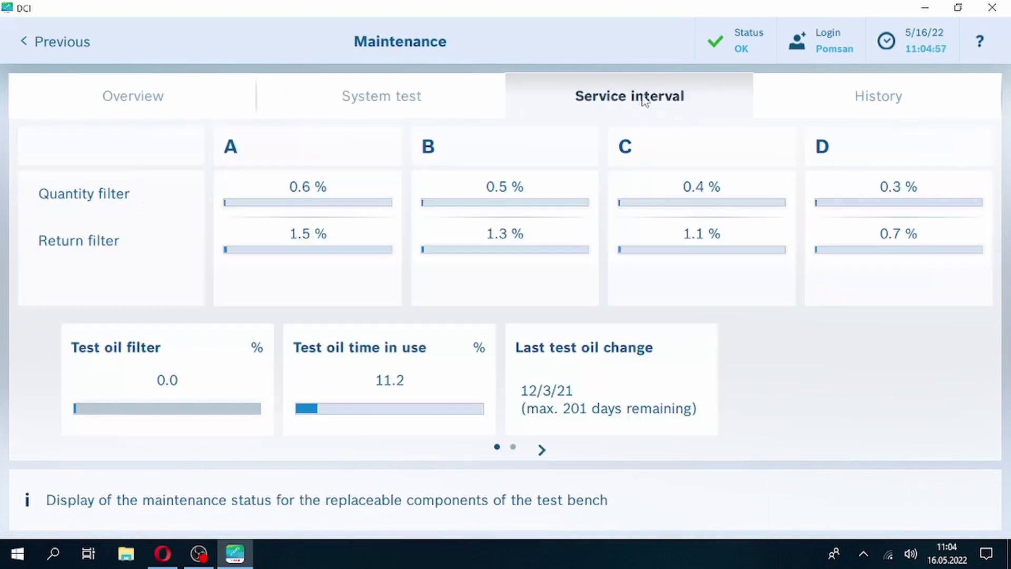
{"action": "left_click", "coordinate": [542, 450]}
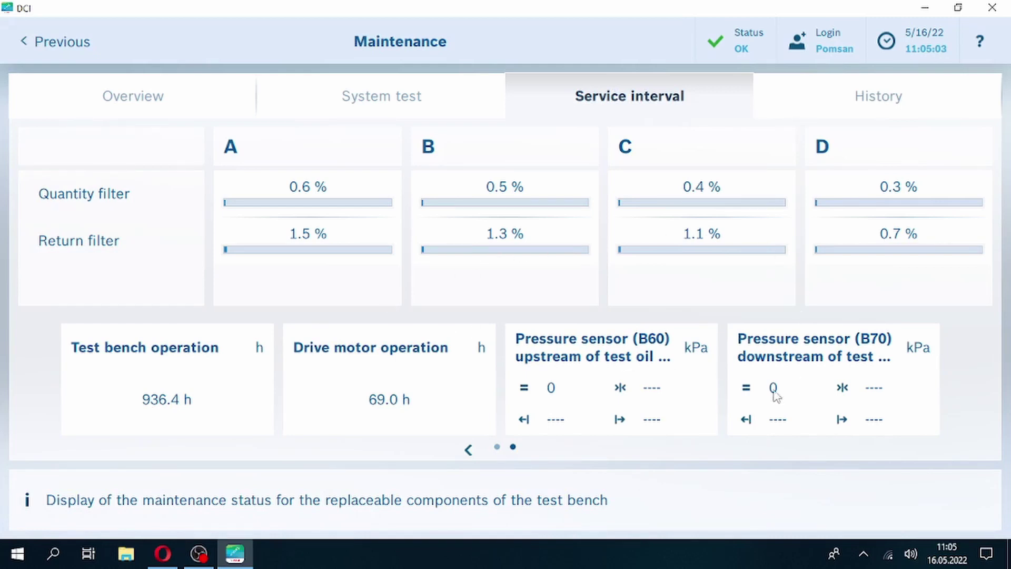
{"action": "left_click", "coordinate": [468, 450]}
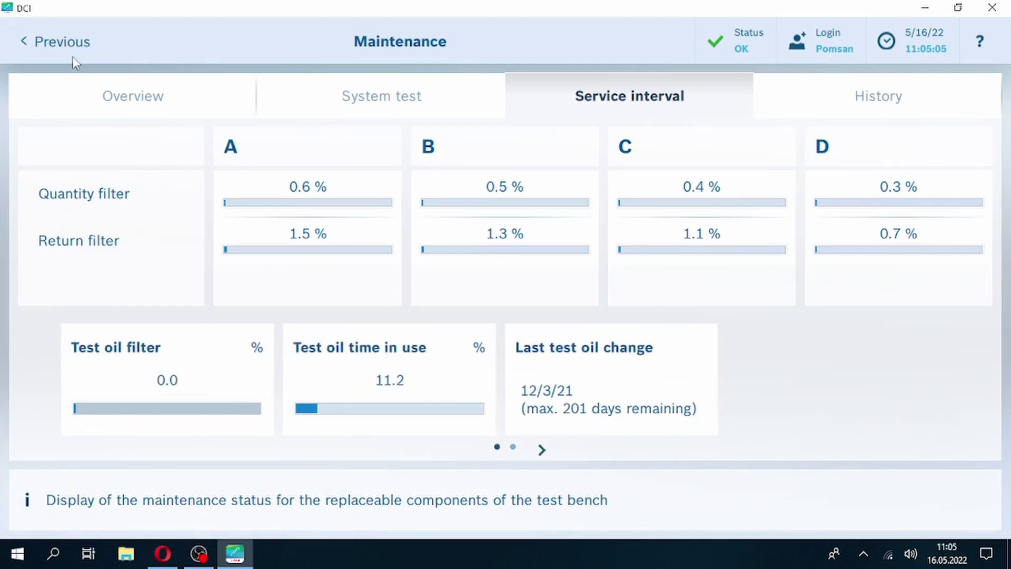
{"action": "left_click", "coordinate": [75, 61]}
{"action": "left_click", "coordinate": [629, 178]}
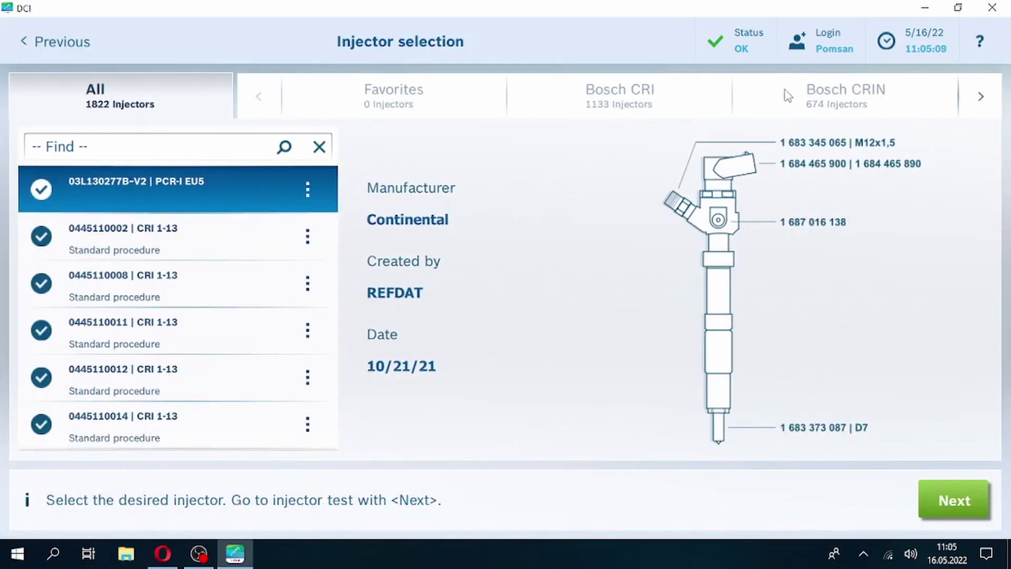
{"action": "left_click", "coordinate": [787, 96]}
{"action": "left_click", "coordinate": [160, 150]}
{"action": "type", "text": "120066"}
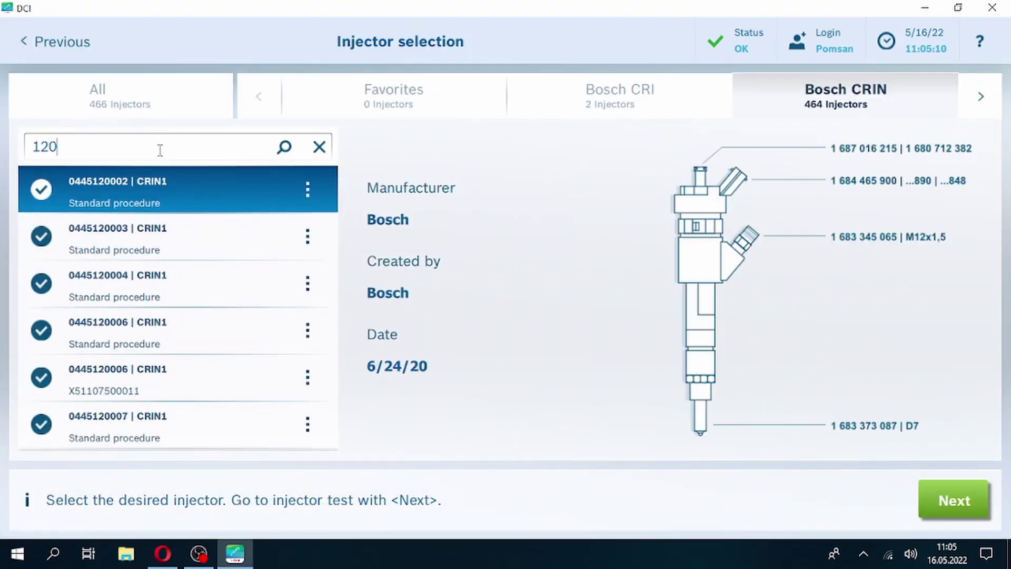
{"action": "left_click", "coordinate": [924, 485]}
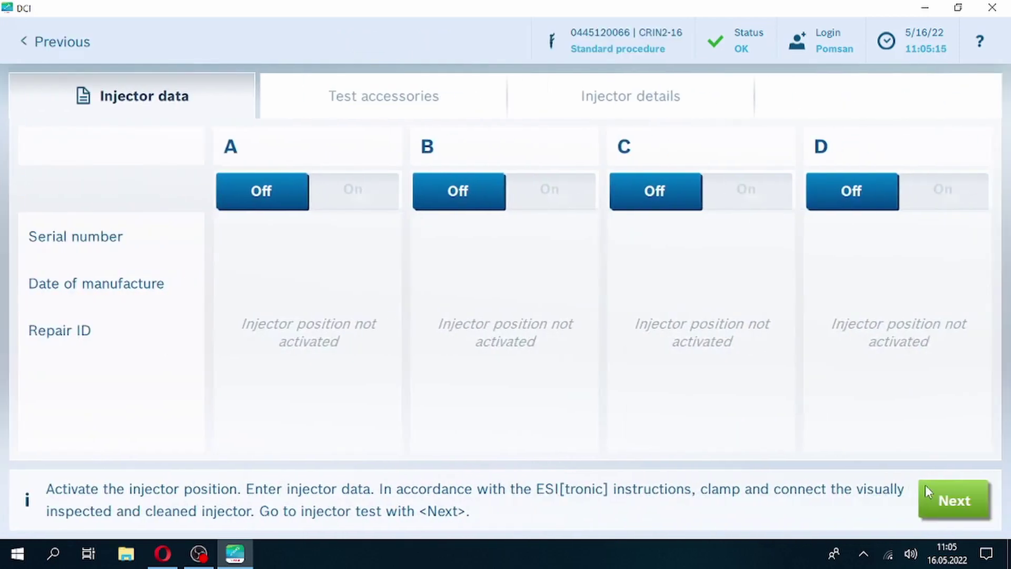
Activate injector positions A, B, C and D for the test.
{"action": "left_click", "coordinate": [297, 205]}
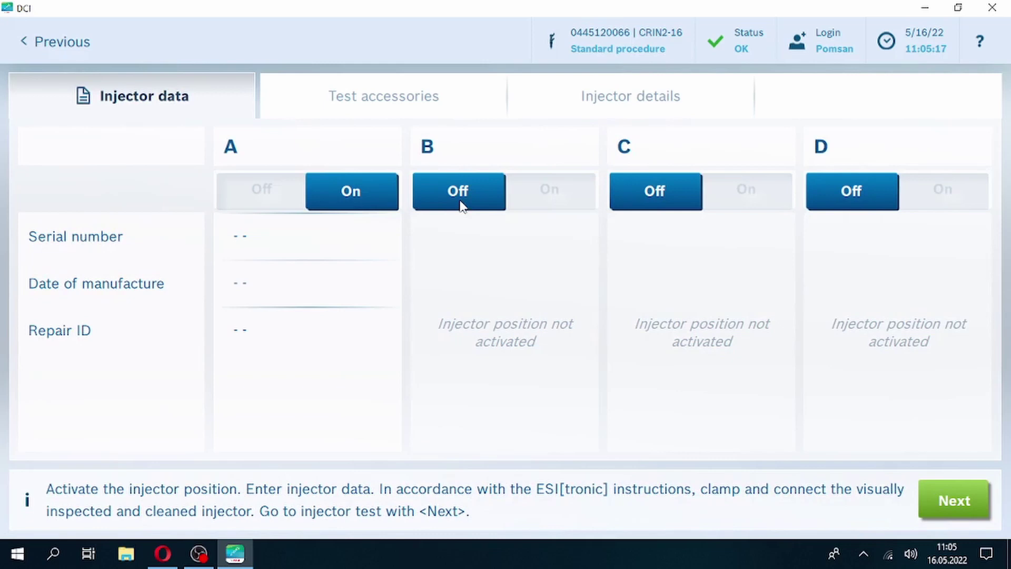
{"action": "left_click", "coordinate": [461, 205]}
{"action": "left_click", "coordinate": [614, 203]}
{"action": "left_click", "coordinate": [869, 182]}
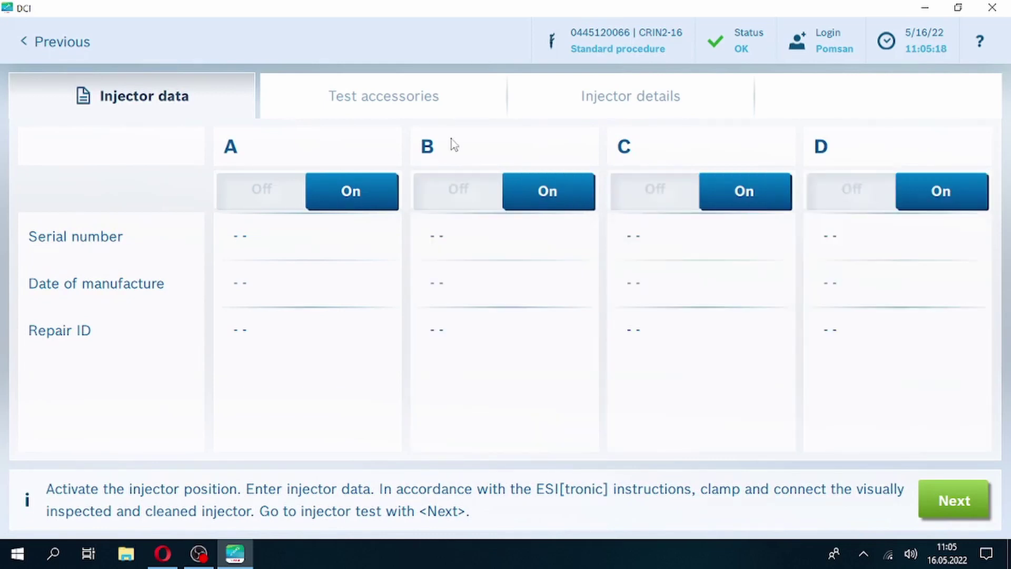
Review the test accessories and injector details for the selected injector, and return to its injector data.
{"action": "left_click", "coordinate": [373, 108]}
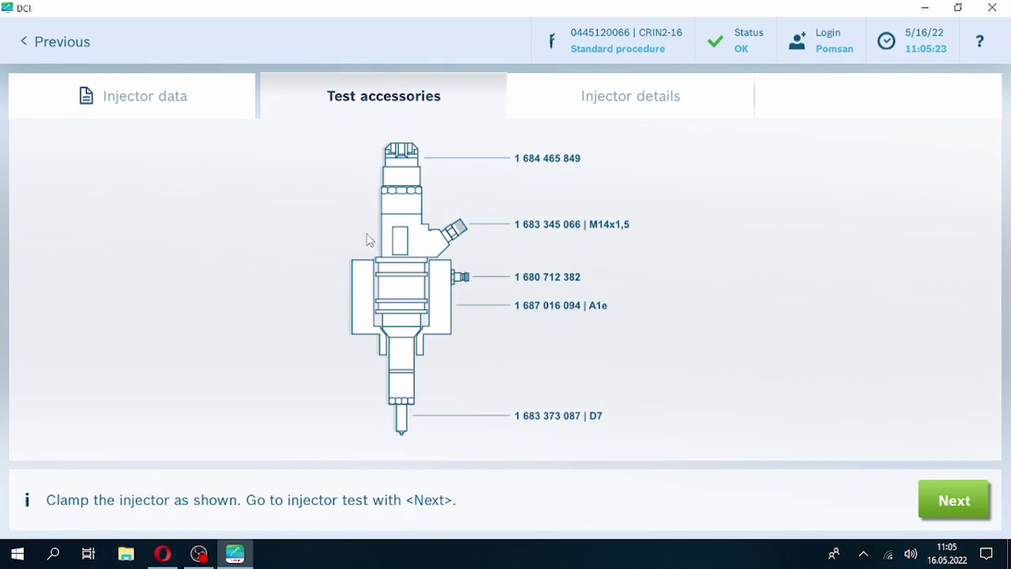
{"action": "left_click", "coordinate": [600, 106]}
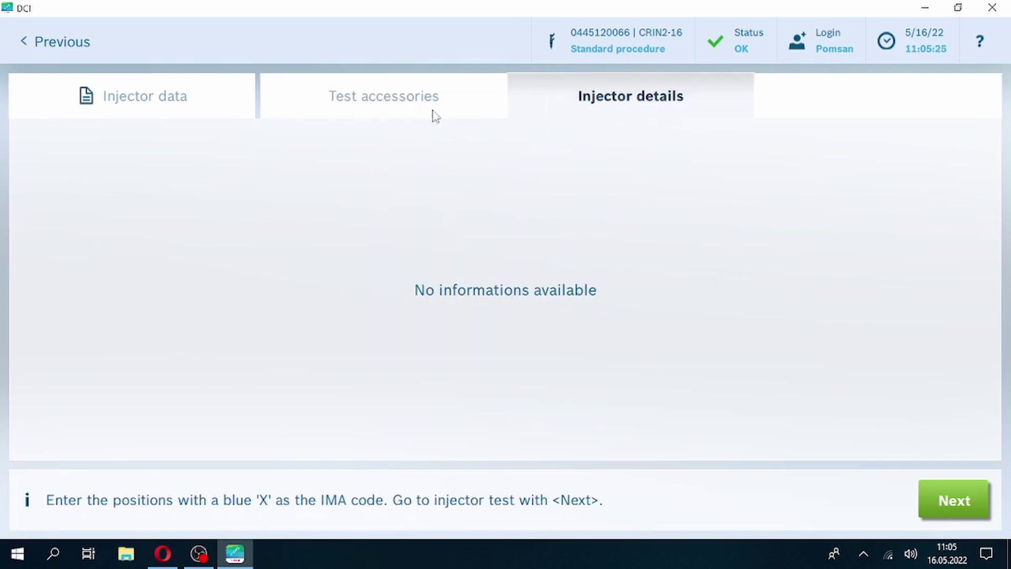
{"action": "left_click", "coordinate": [411, 110]}
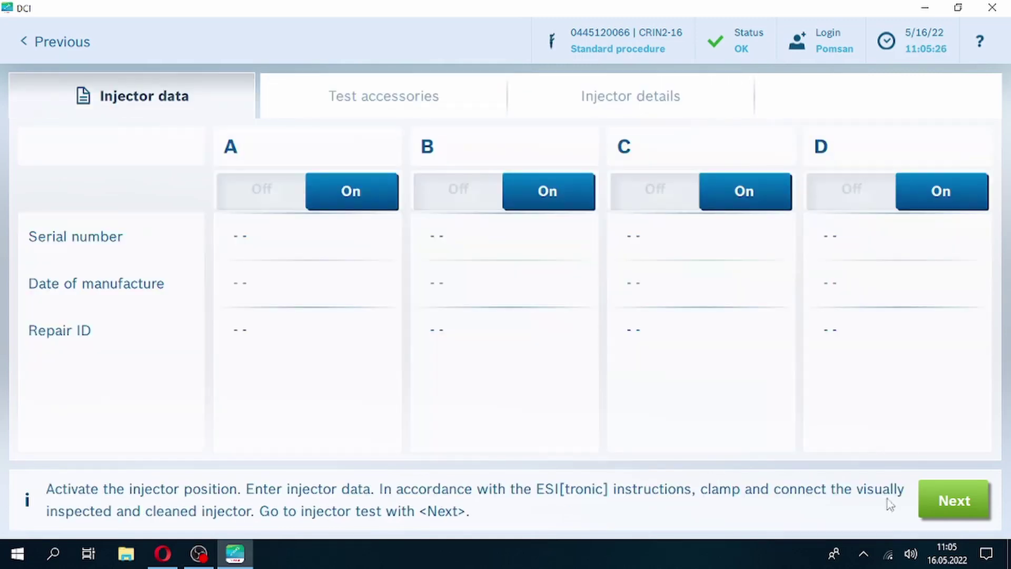
Proceed to the injector test, review its list of test steps, and start with the Leak Test.
{"action": "left_click", "coordinate": [937, 497]}
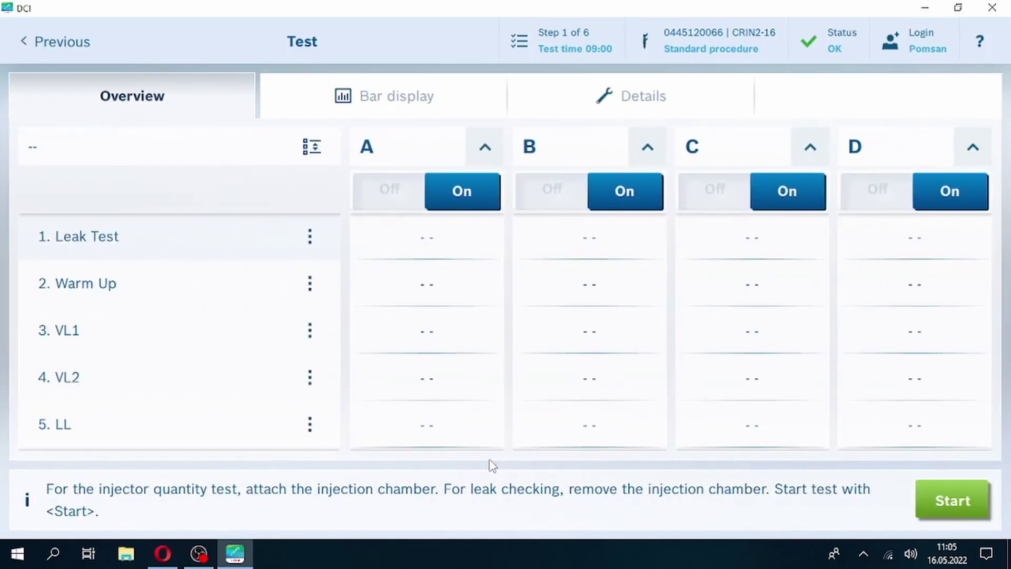
{"action": "scroll", "coordinate": [120, 321], "scroll_direction": "down", "scroll_amount": 1}
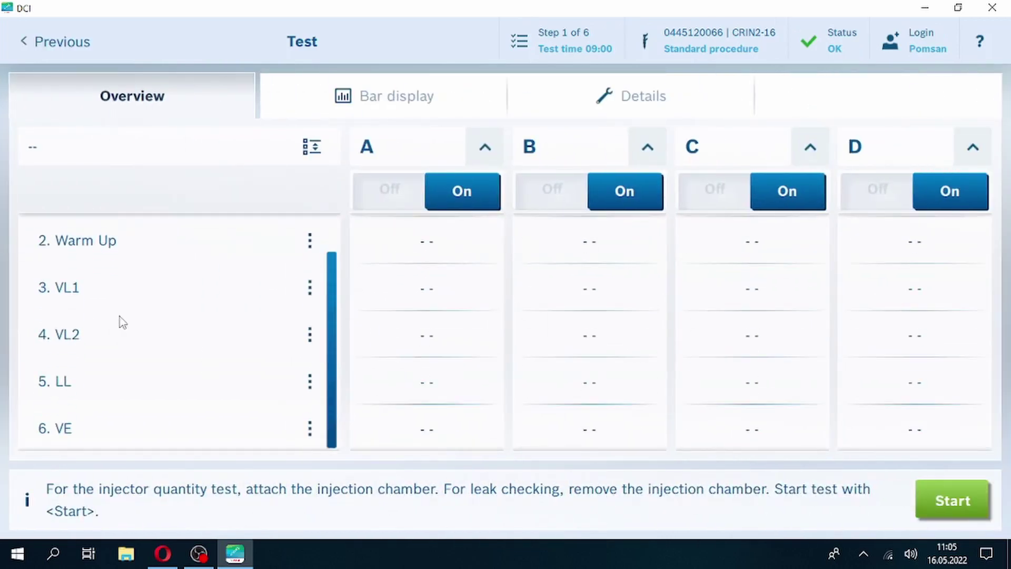
{"action": "scroll", "coordinate": [120, 321], "scroll_direction": "up", "scroll_amount": 1}
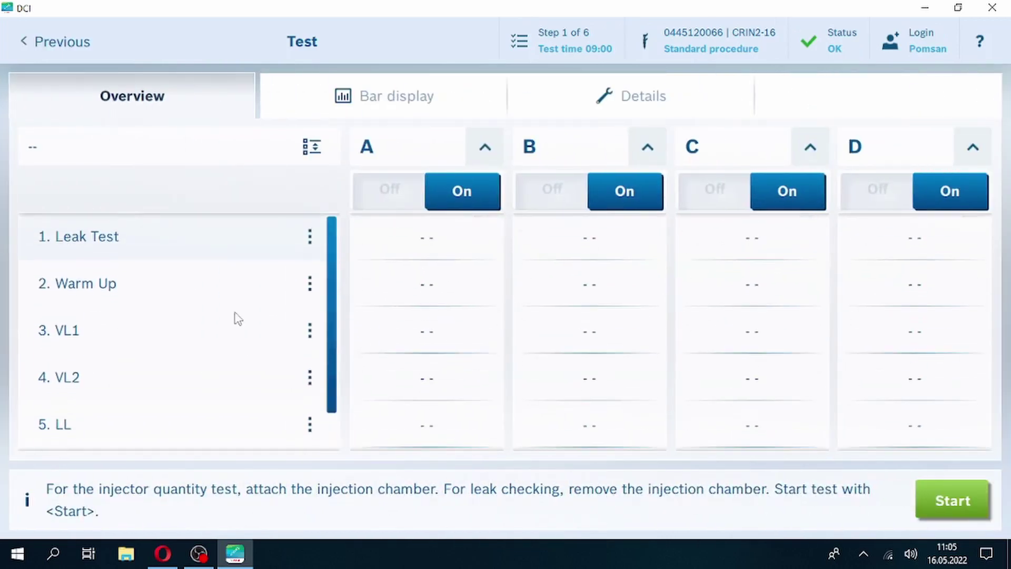
{"action": "left_click", "coordinate": [941, 510]}
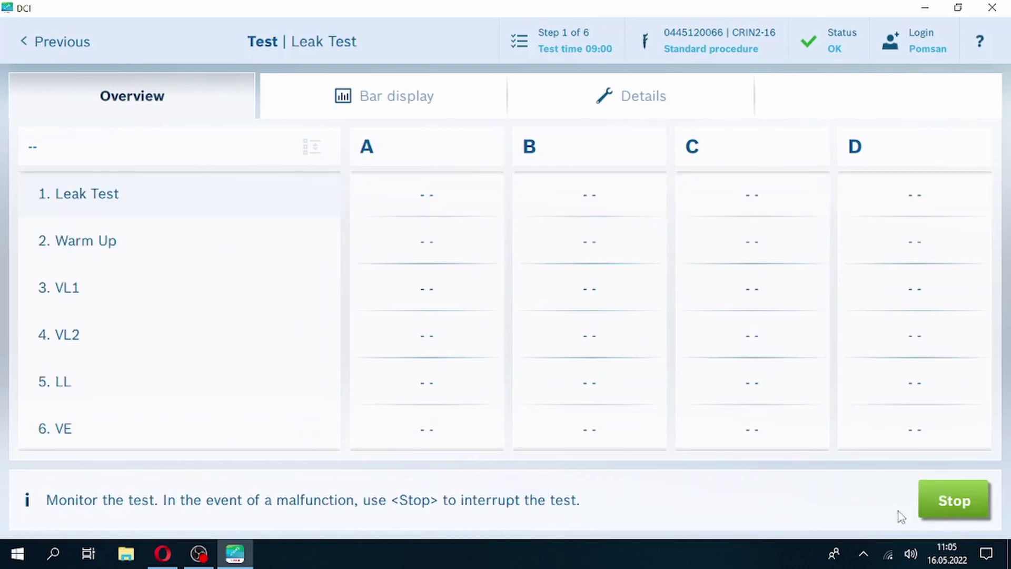
Examine the running Leak Test in the bar display and look through its detailed quantity, temperature and pressure values.
{"action": "left_click", "coordinate": [379, 103]}
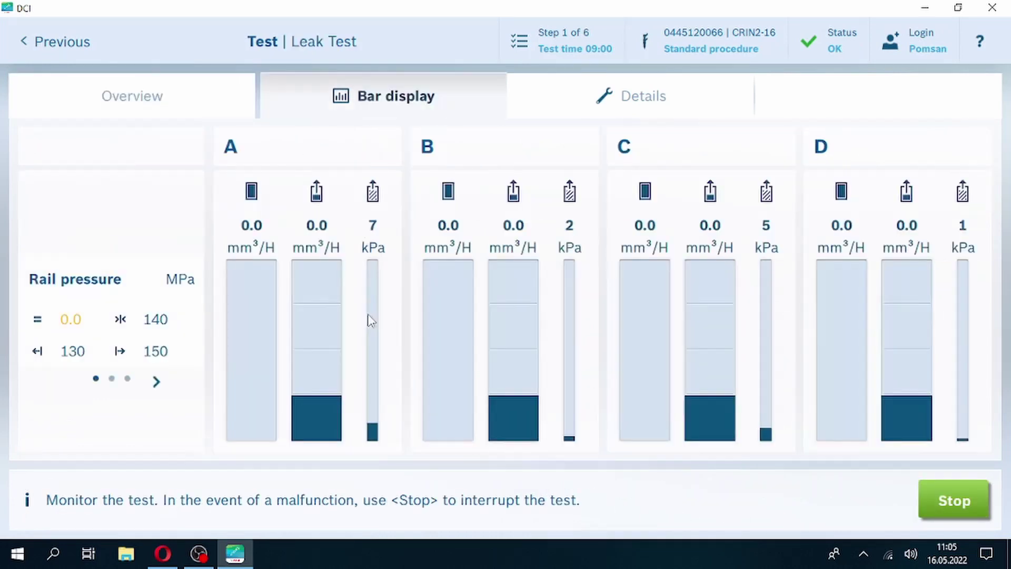
{"action": "left_click", "coordinate": [585, 100]}
{"action": "scroll", "coordinate": [474, 244], "scroll_direction": "down", "scroll_amount": 5}
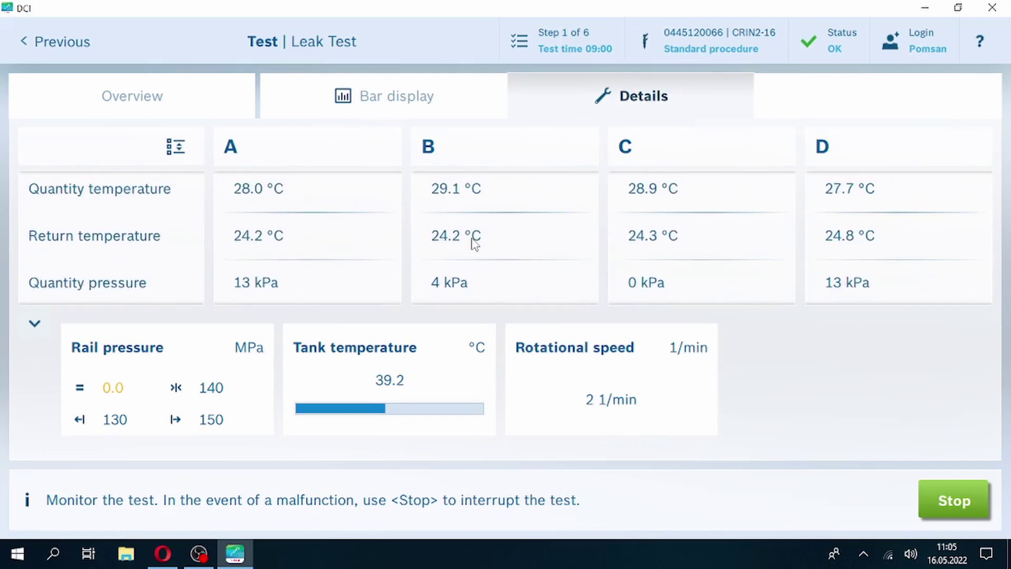
{"action": "scroll", "coordinate": [474, 244], "scroll_direction": "up", "scroll_amount": 5}
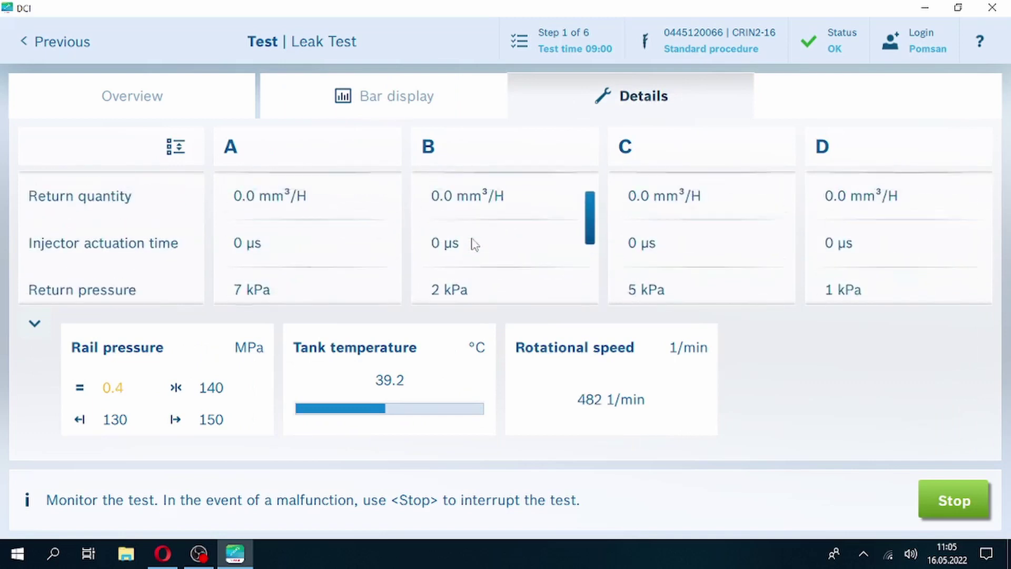
Return to the Leak Test bar display and page through rail pressure, tank temperature and rotational speed.
{"action": "left_click", "coordinate": [448, 102]}
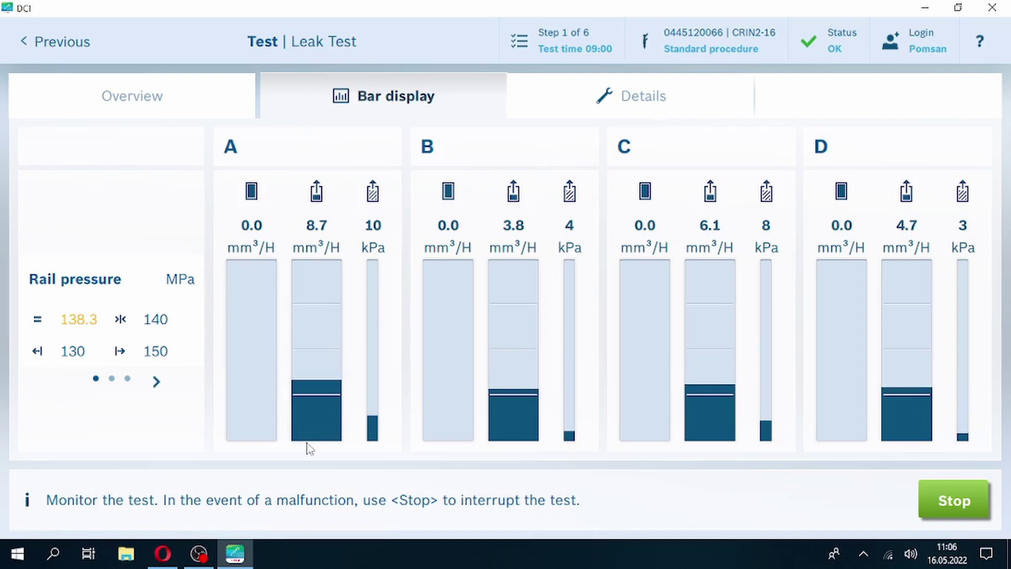
{"action": "left_click", "coordinate": [156, 382]}
{"action": "left_click", "coordinate": [157, 382]}
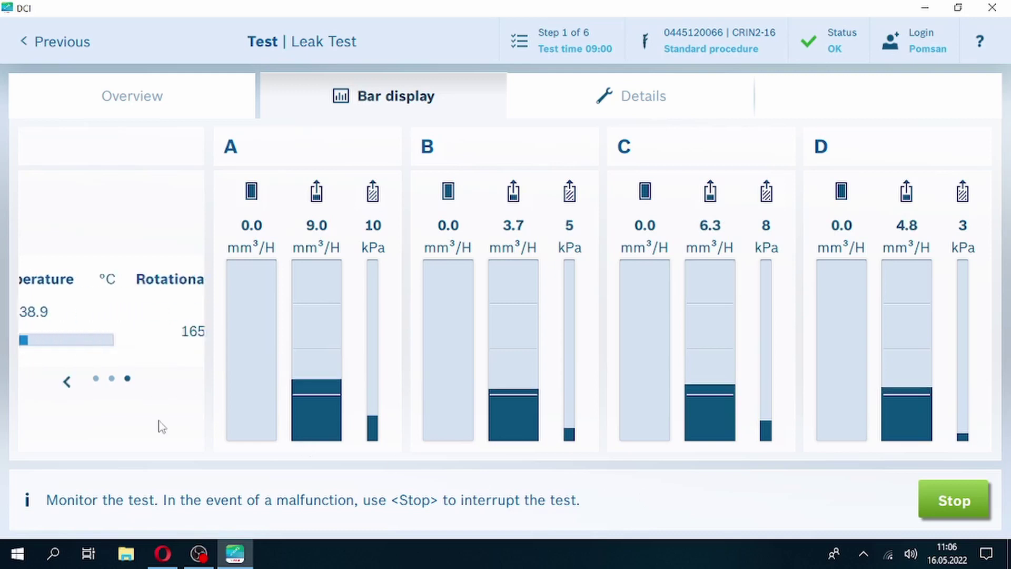
{"action": "left_click", "coordinate": [58, 387]}
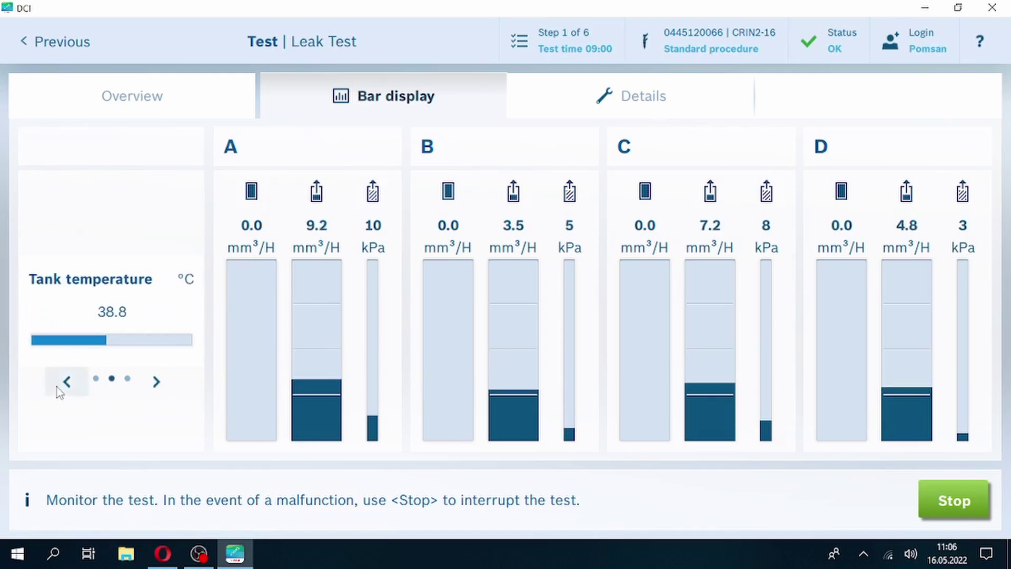
{"action": "left_click", "coordinate": [58, 386]}
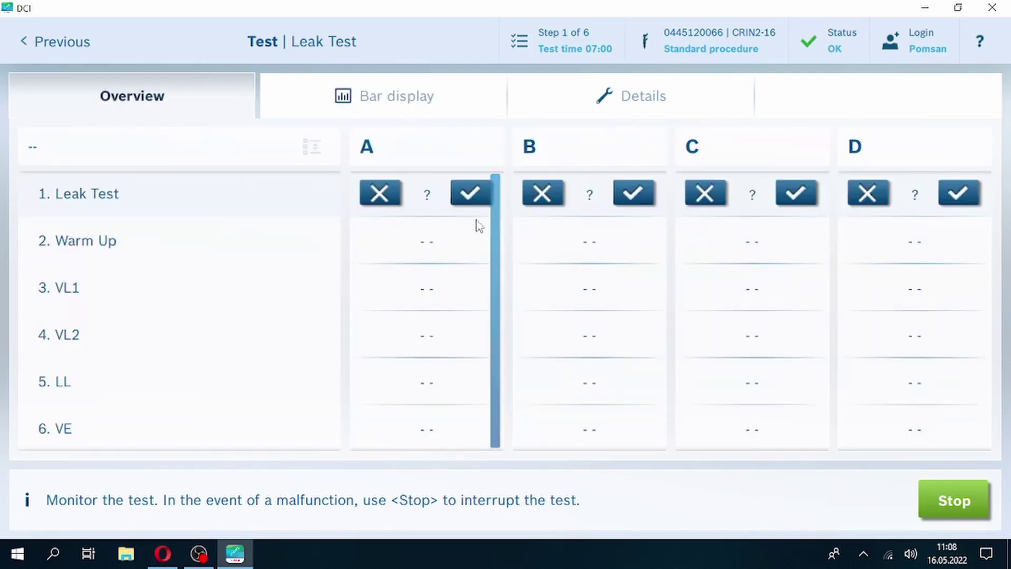
Rate the Leak Test as passed for injectors A to D and start the Warm Up step.
{"action": "left_click", "coordinate": [481, 198]}
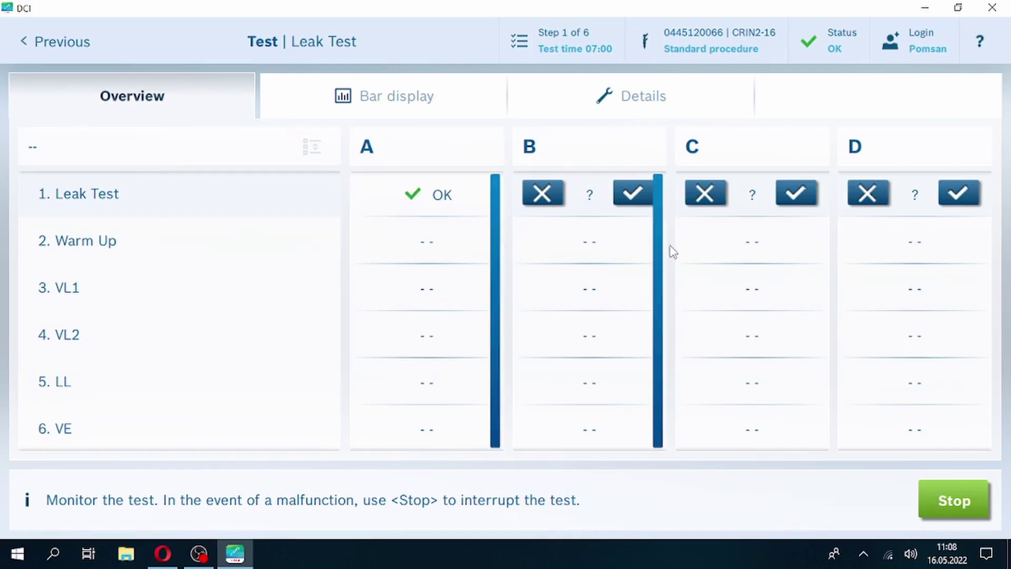
{"action": "left_click", "coordinate": [635, 195]}
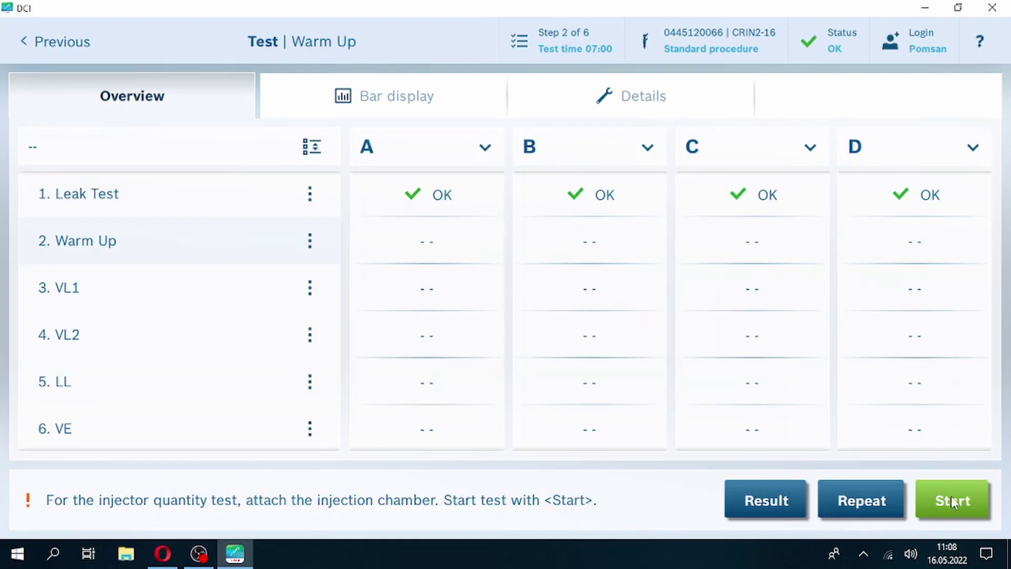
{"action": "left_click", "coordinate": [953, 501]}
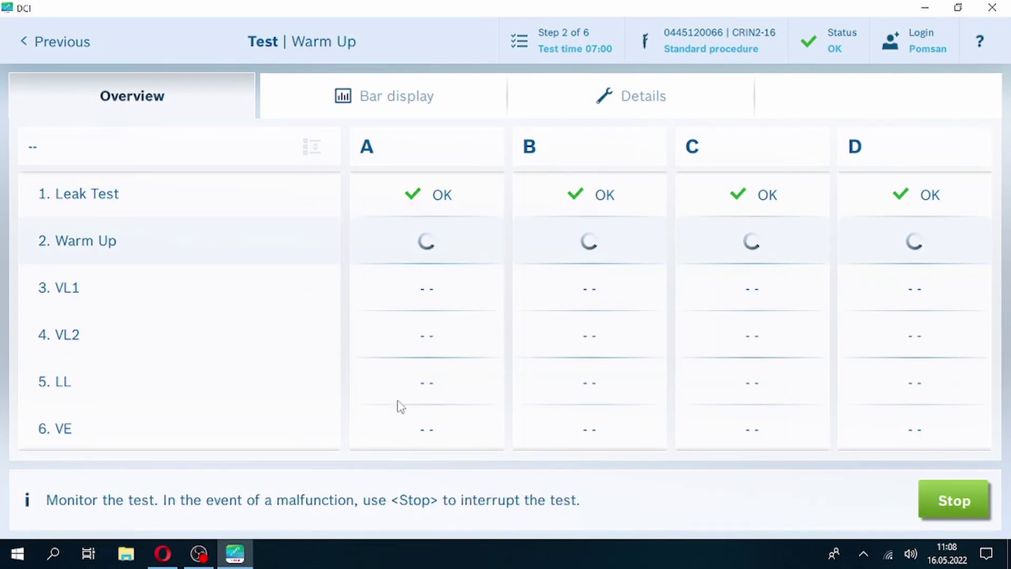
Examine the Warm Up step's bar display and look through its detailed injector values.
{"action": "left_click", "coordinate": [426, 105]}
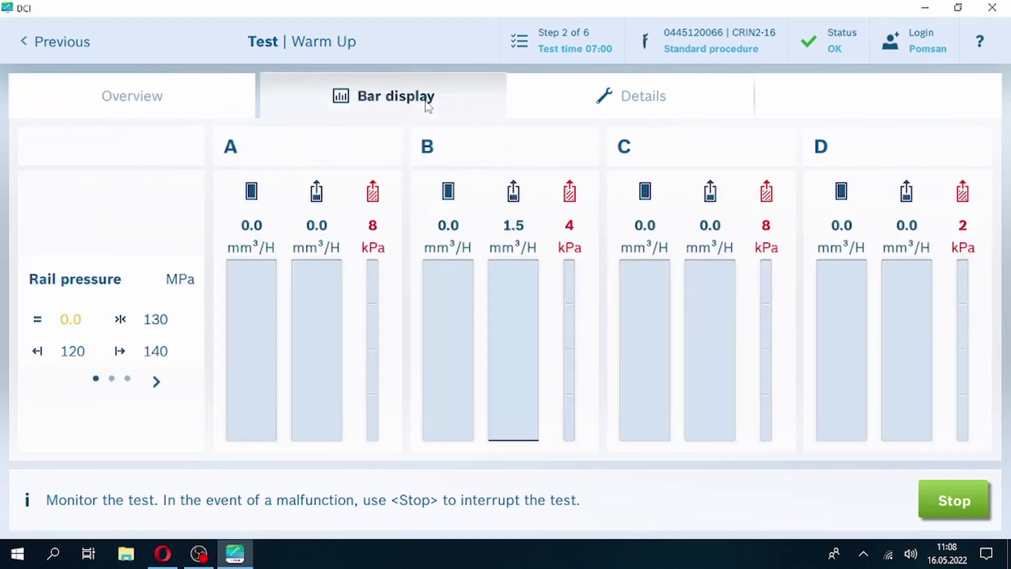
{"action": "left_click", "coordinate": [551, 107]}
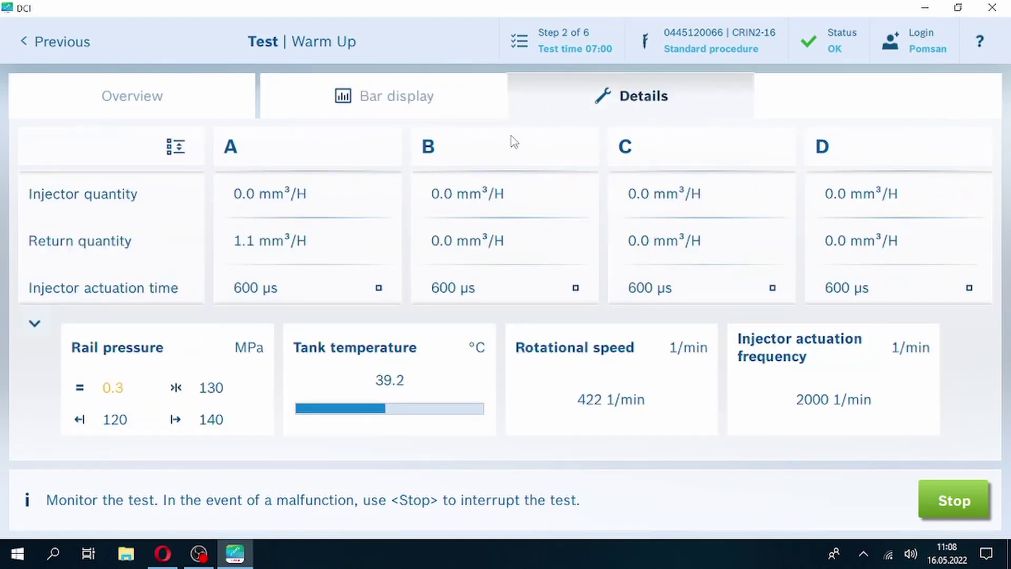
{"action": "scroll", "coordinate": [512, 240], "scroll_direction": "down", "scroll_amount": 5}
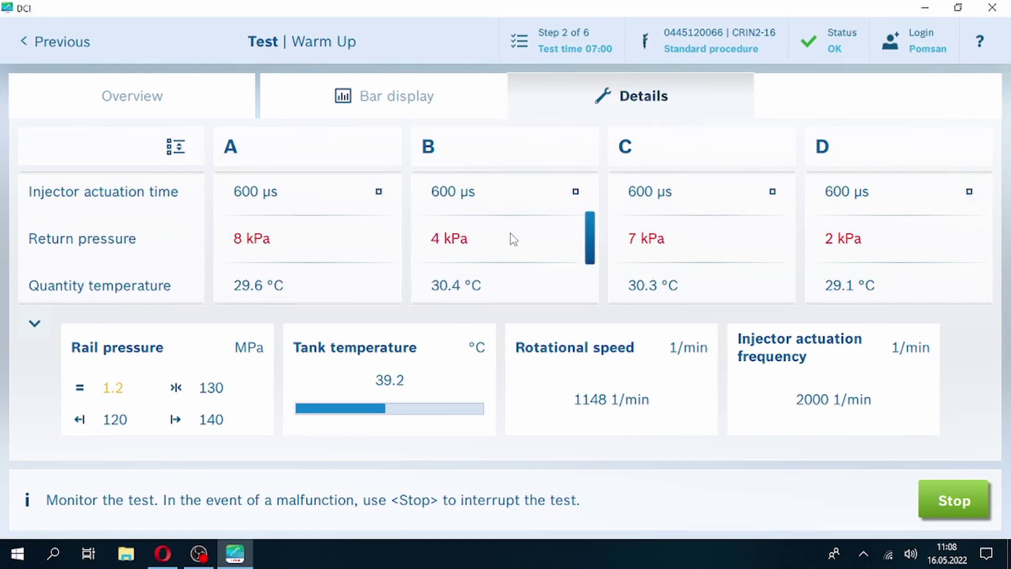
{"action": "scroll", "coordinate": [514, 240], "scroll_direction": "up", "scroll_amount": 5}
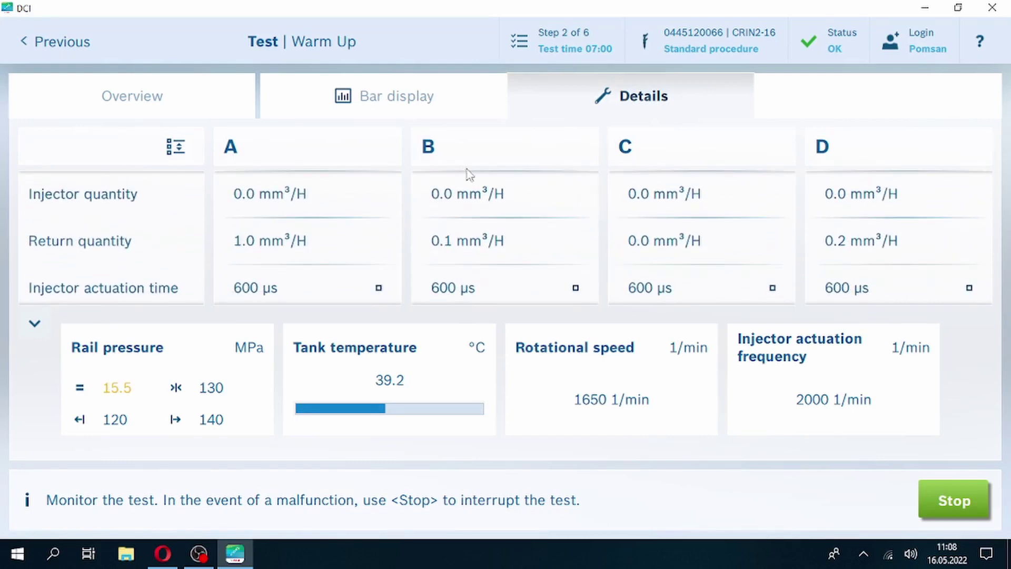
Monitor the Warm Up progress by switching between the bar display, details and test overview.
{"action": "left_click", "coordinate": [441, 103]}
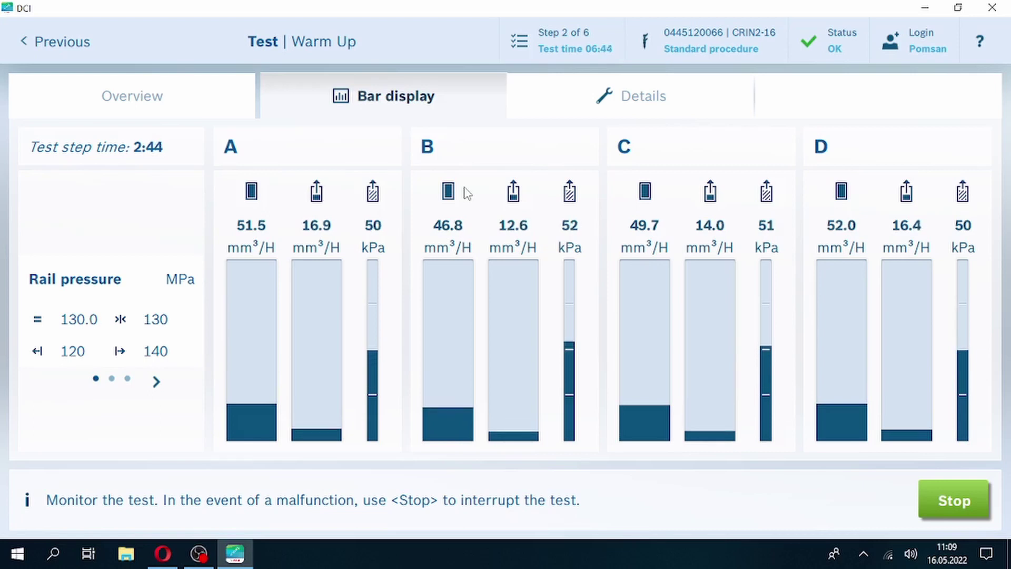
{"action": "left_click", "coordinate": [591, 90]}
{"action": "left_click", "coordinate": [423, 100]}
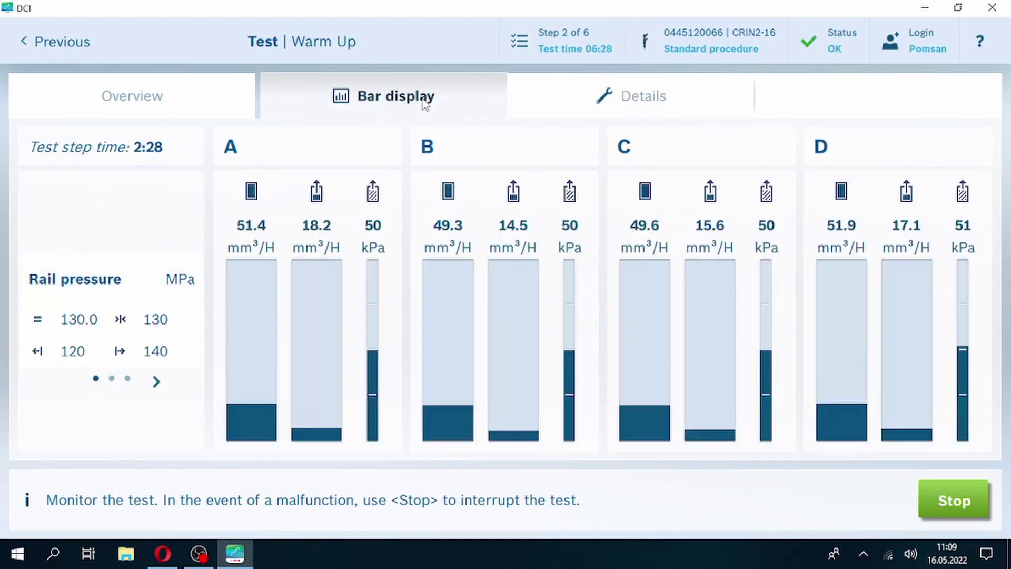
{"action": "left_click", "coordinate": [164, 105]}
{"action": "left_click", "coordinate": [379, 98]}
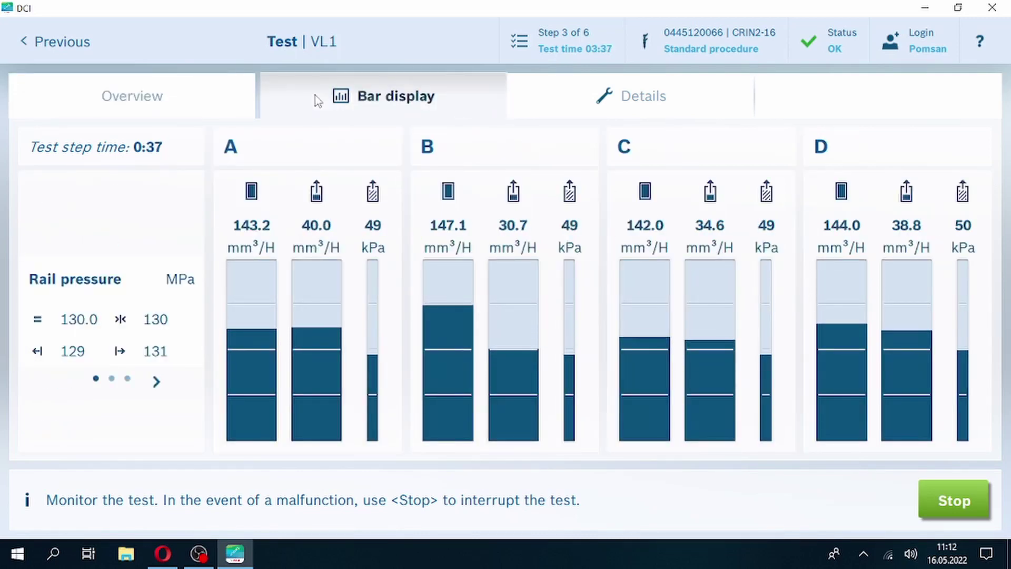
Monitor the VL1 step in the details, bar display and test overview, ending on the bar display.
{"action": "left_click", "coordinate": [632, 96]}
{"action": "left_click", "coordinate": [396, 96]}
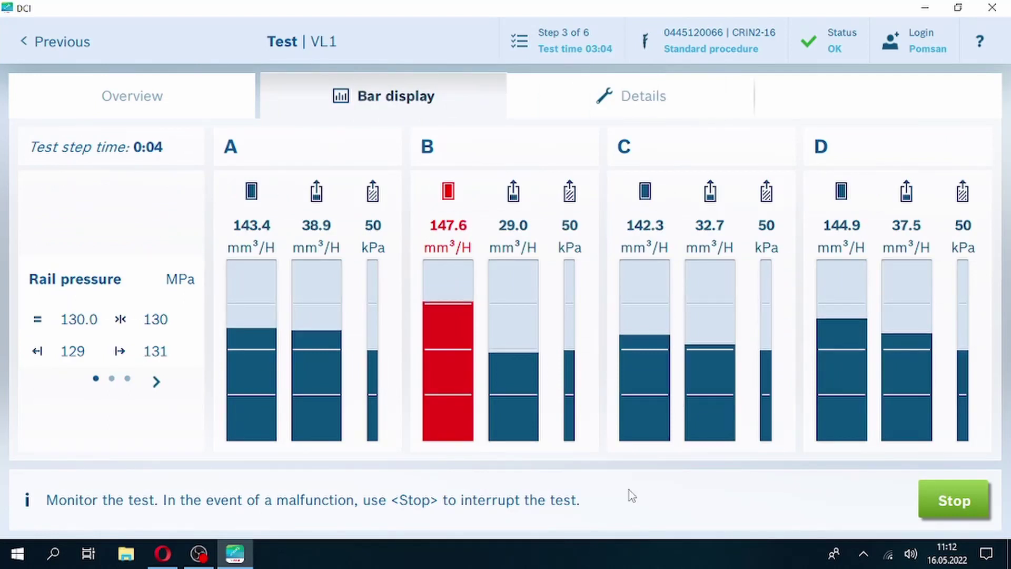
{"action": "left_click", "coordinate": [185, 90]}
{"action": "left_click", "coordinate": [421, 92]}
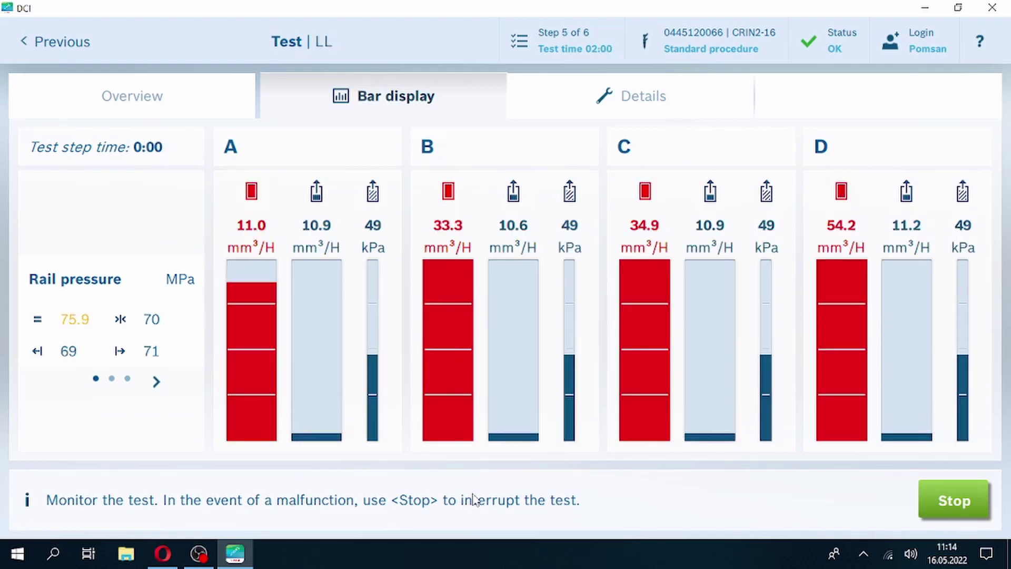
Follow the remaining test steps from LL onward in the overview, bar display and details.
{"action": "left_click", "coordinate": [132, 96]}
{"action": "left_click", "coordinate": [440, 101]}
{"action": "left_click", "coordinate": [666, 98]}
{"action": "left_click", "coordinate": [460, 102]}
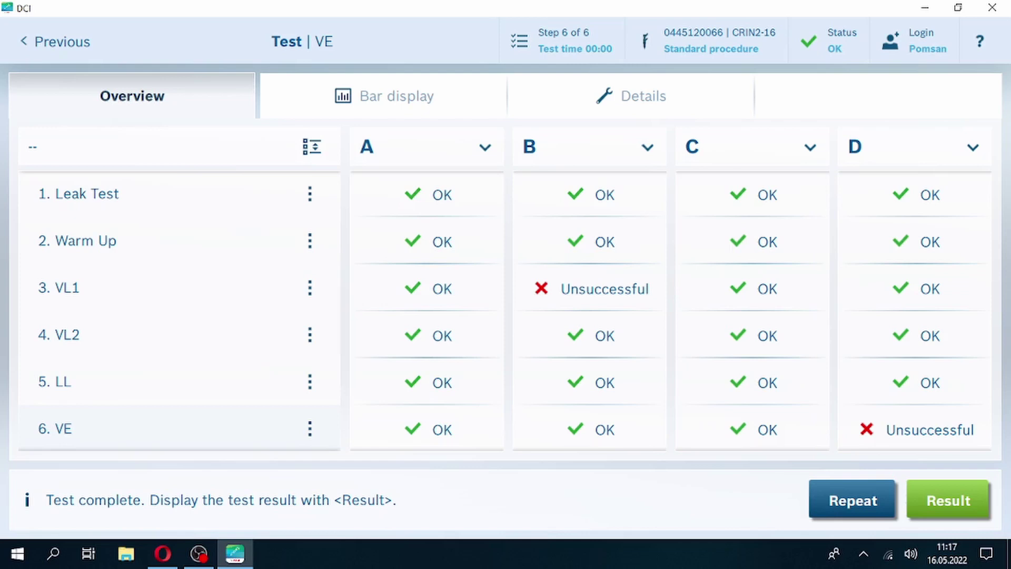
Display the result overview of the completed test and open the protocols for injectors A to D.
{"action": "left_click", "coordinate": [947, 499]}
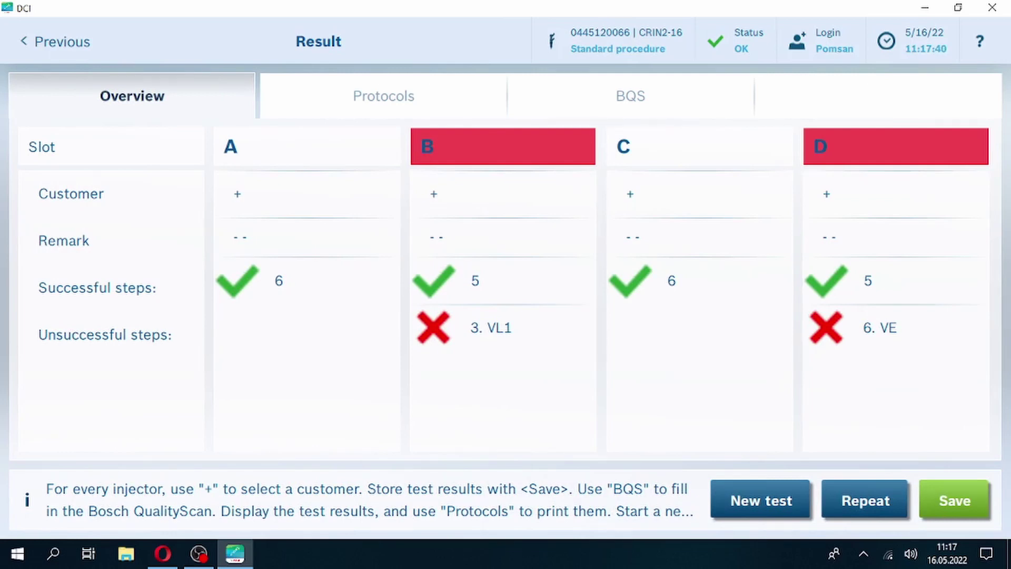
{"action": "left_click", "coordinate": [383, 96]}
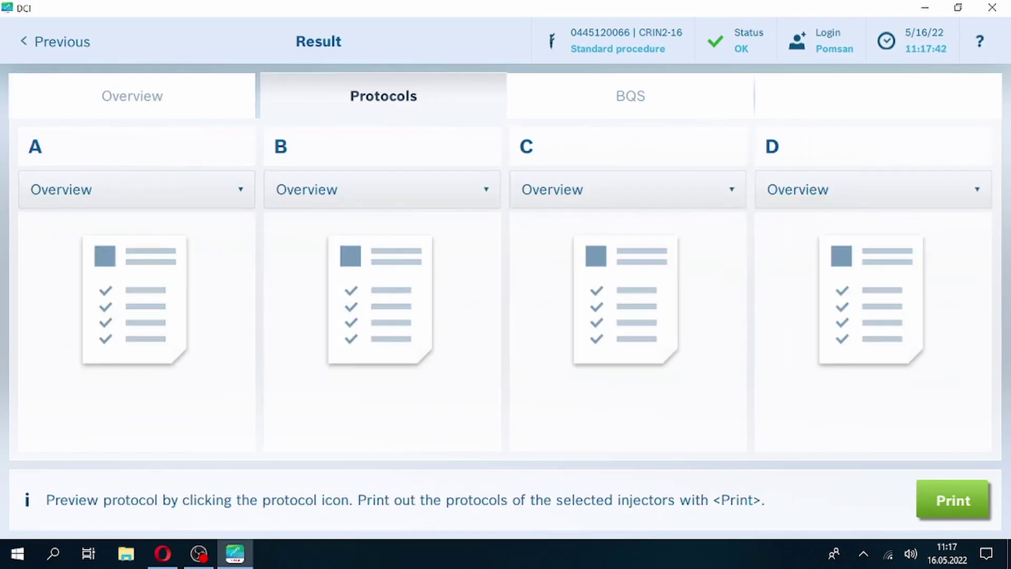
Set the protocol type to Detail for injector B and to Repairer for injector C.
{"action": "left_click", "coordinate": [137, 189]}
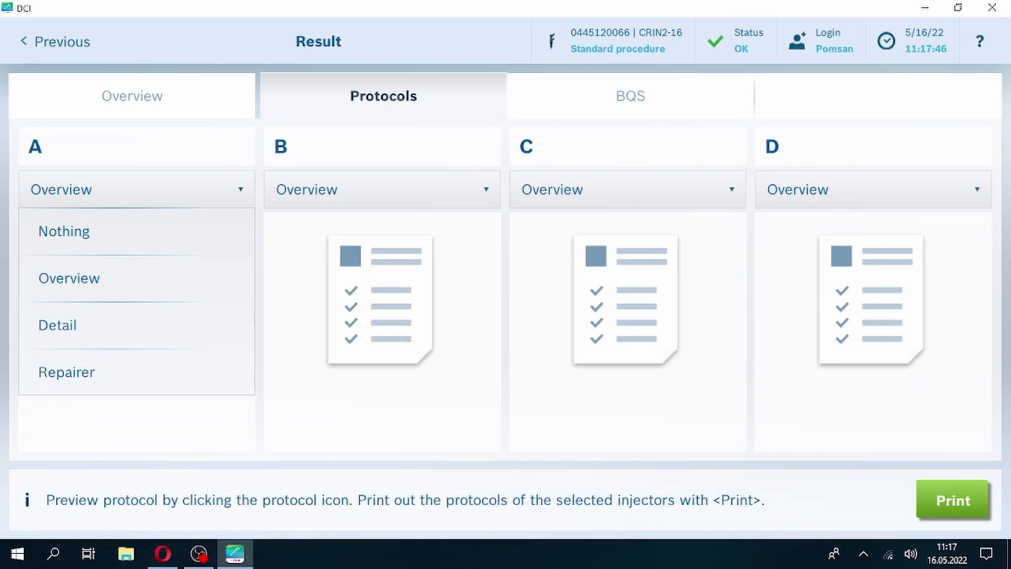
{"action": "key", "text": "Escape"}
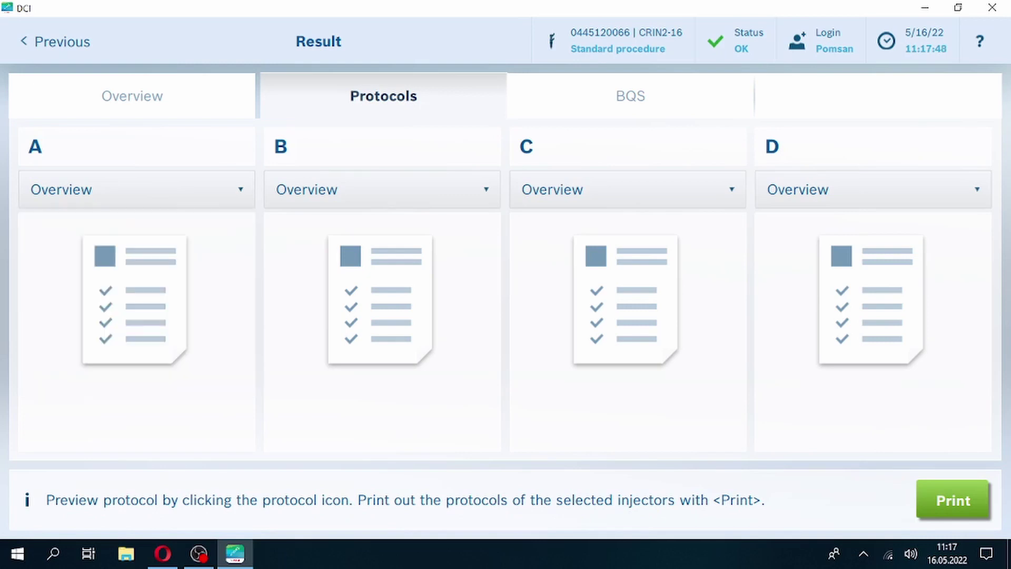
{"action": "left_click", "coordinate": [382, 189]}
{"action": "left_click", "coordinate": [300, 323]}
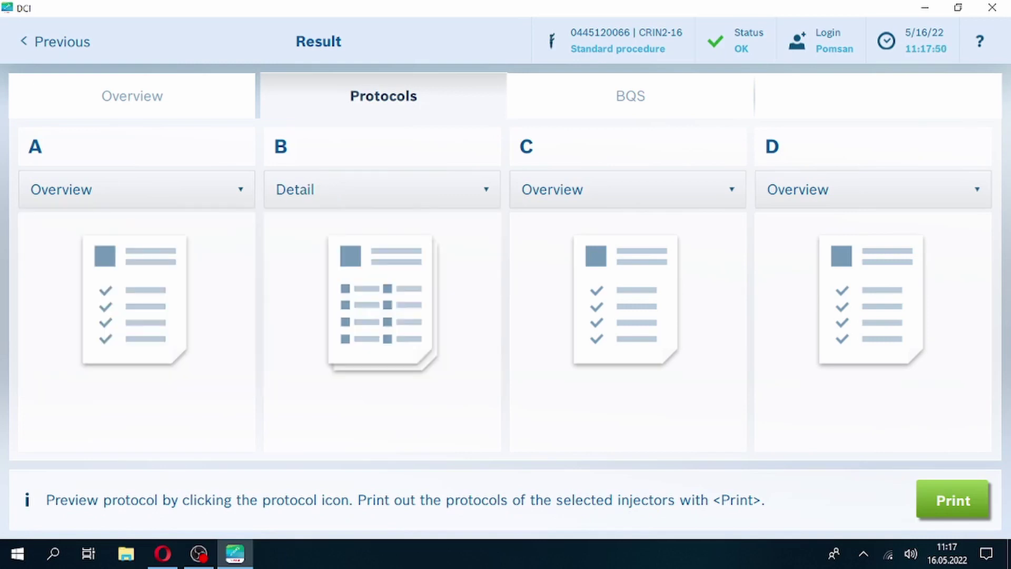
{"action": "left_click", "coordinate": [626, 190]}
{"action": "left_click", "coordinate": [549, 372]}
Switch injector D's protocol type to Nothing and back to Overview.
{"action": "left_click", "coordinate": [872, 190]}
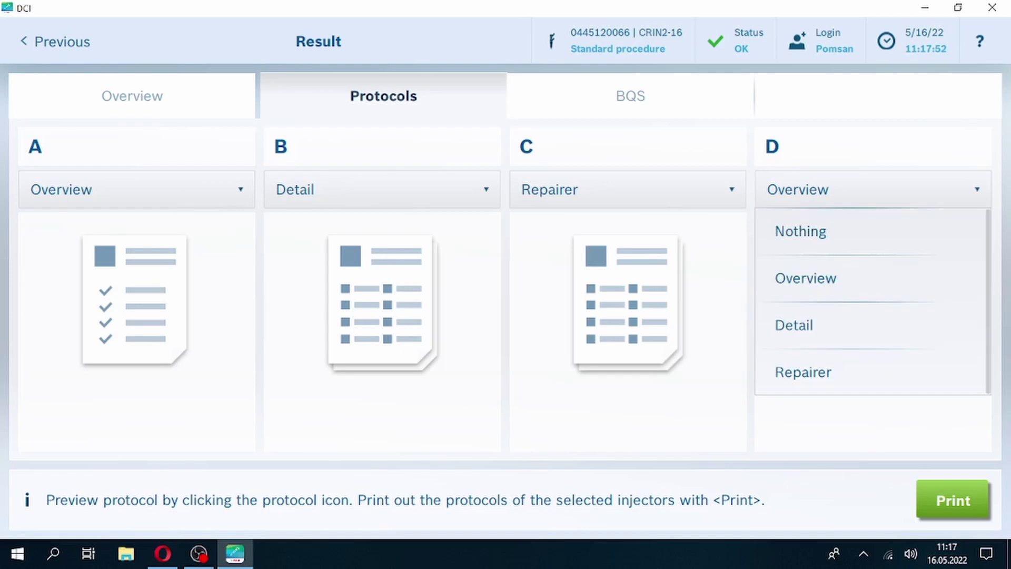
{"action": "left_click", "coordinate": [800, 231]}
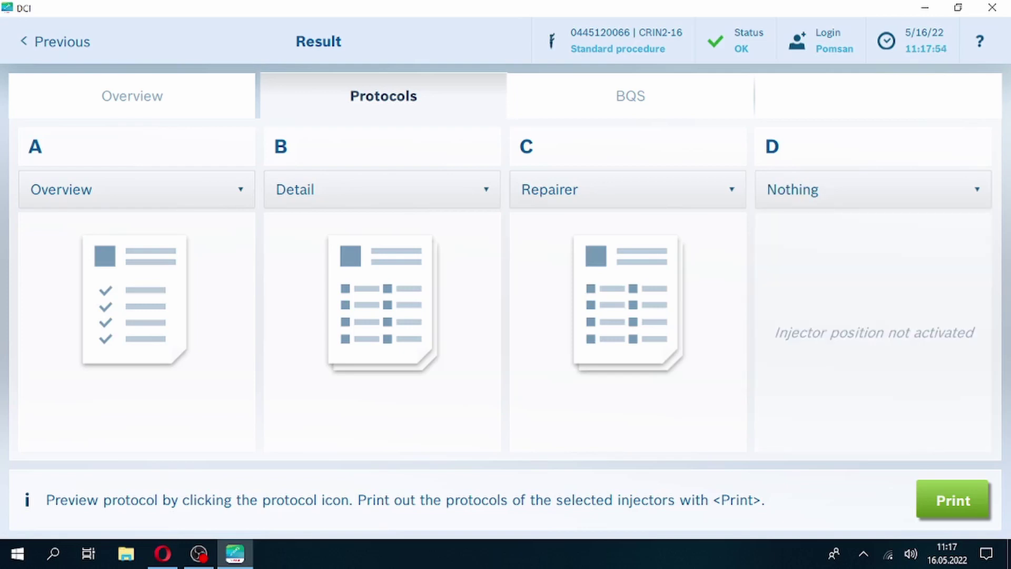
{"action": "left_click", "coordinate": [873, 189]}
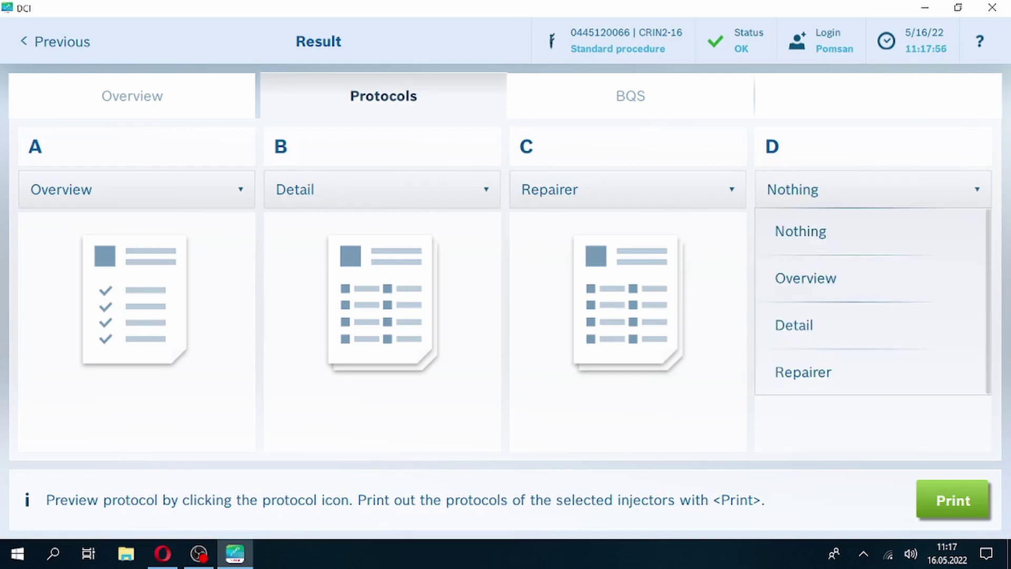
{"action": "left_click", "coordinate": [800, 277]}
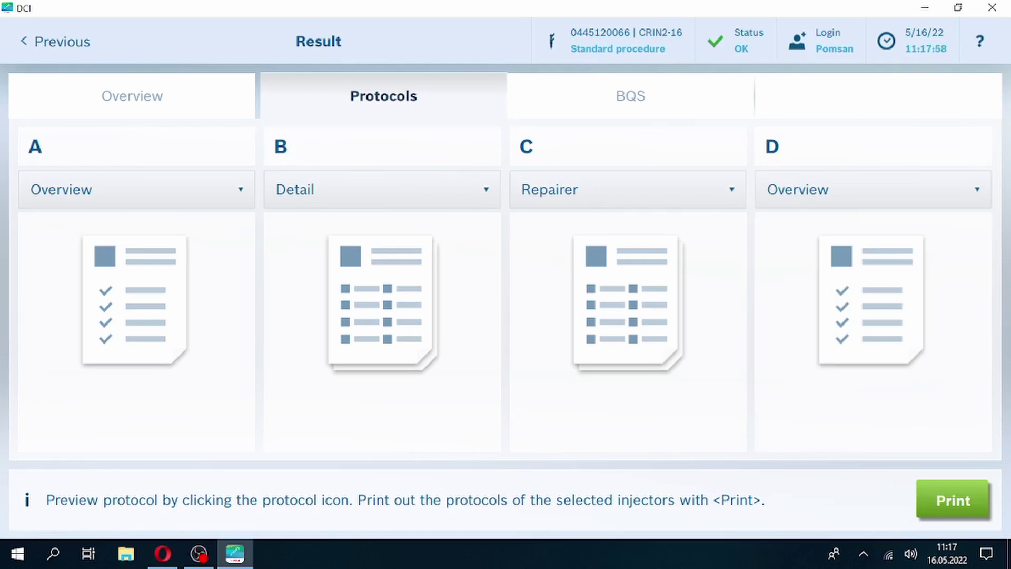
Preview injector A's Overview protocol, read it from the header to the test result section, and close the preview.
{"action": "left_click", "coordinate": [134, 299]}
{"action": "scroll", "coordinate": [316, 289], "scroll_direction": "down", "scroll_amount": 5}
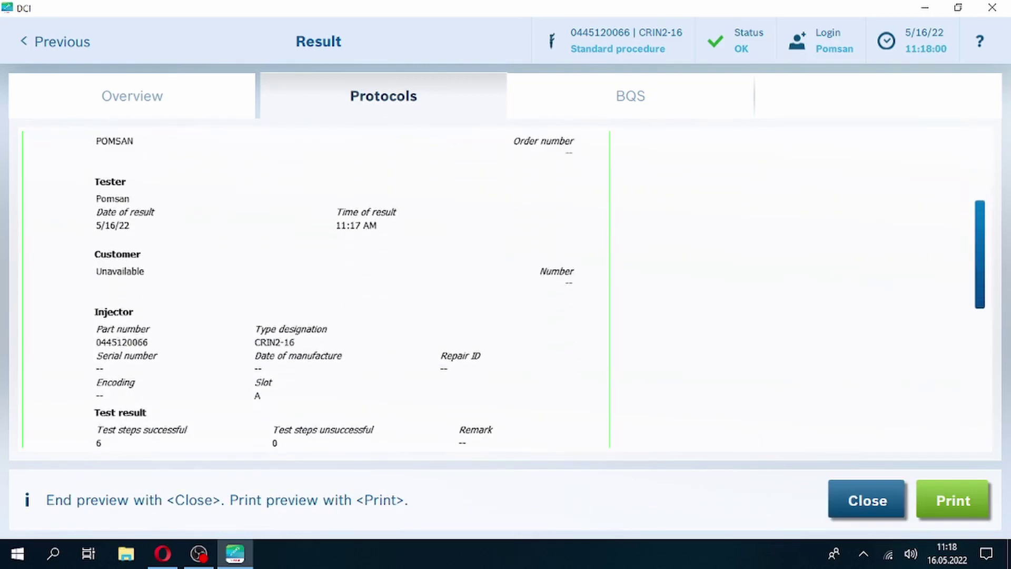
{"action": "scroll", "coordinate": [316, 290], "scroll_direction": "down", "scroll_amount": 3}
{"action": "scroll", "coordinate": [316, 290], "scroll_direction": "down", "scroll_amount": 2}
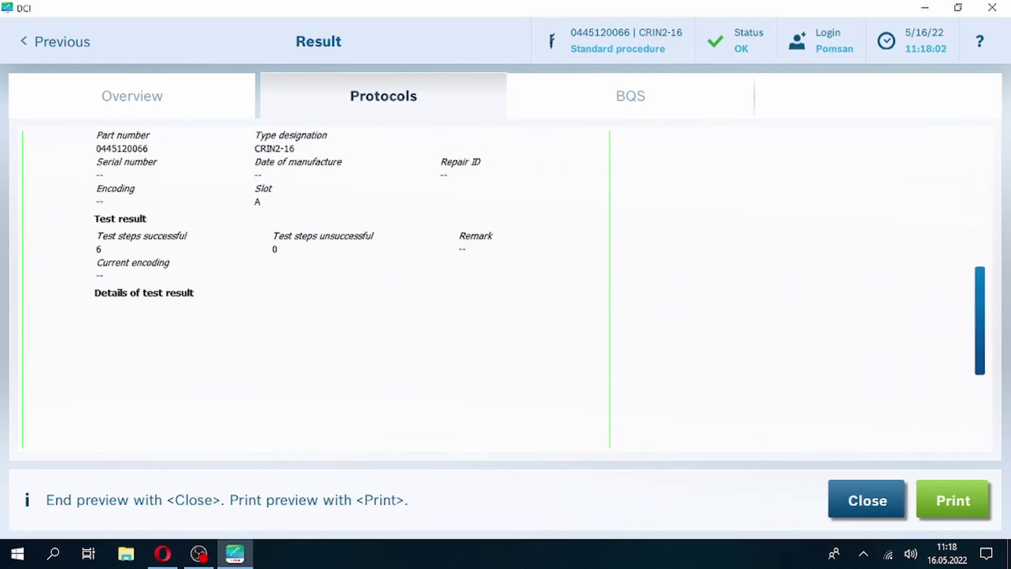
{"action": "scroll", "coordinate": [315, 289], "scroll_direction": "down", "scroll_amount": 3}
{"action": "scroll", "coordinate": [316, 290], "scroll_direction": "up", "scroll_amount": 4}
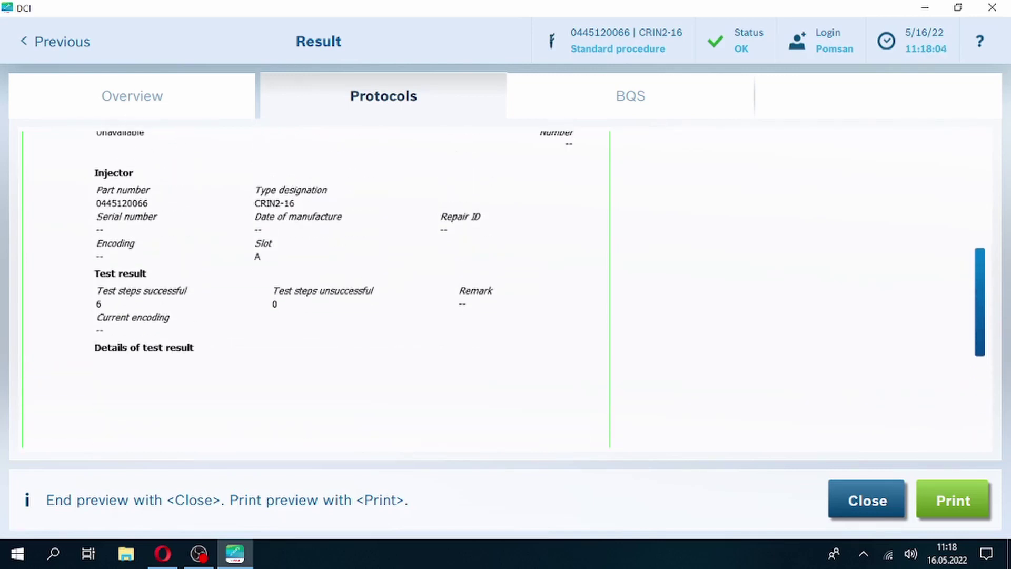
{"action": "scroll", "coordinate": [316, 289], "scroll_direction": "up", "scroll_amount": 3}
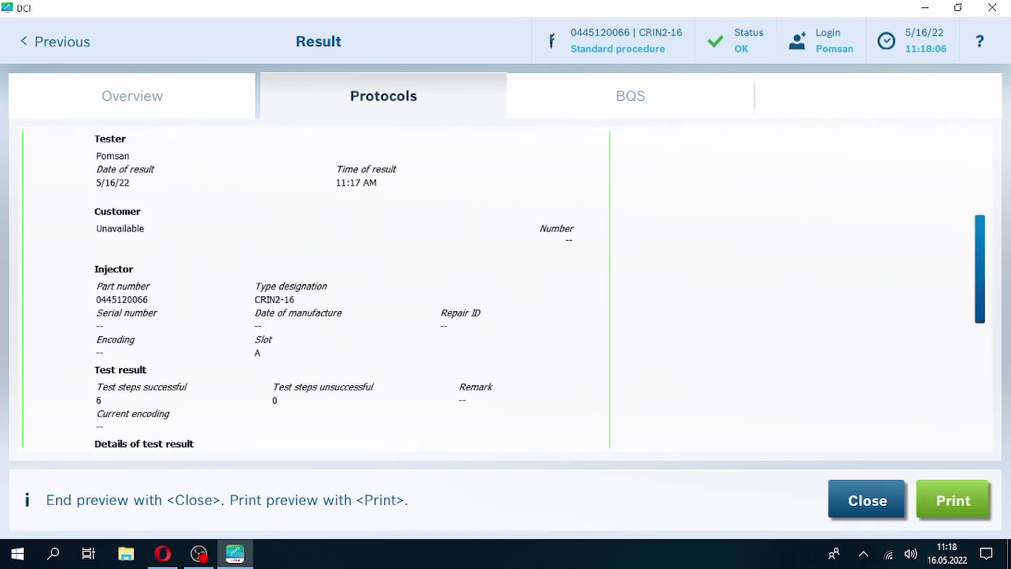
{"action": "scroll", "coordinate": [316, 289], "scroll_direction": "up", "scroll_amount": 3}
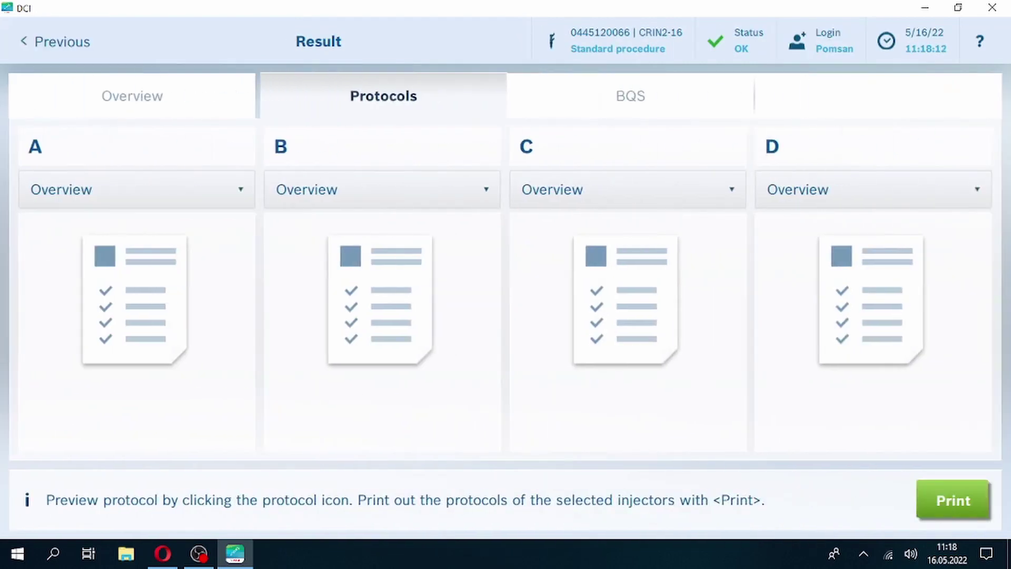
Select the Detail protocol for injector B and the Repairer protocol for injector C again.
{"action": "left_click", "coordinate": [380, 189]}
{"action": "left_click", "coordinate": [303, 323]}
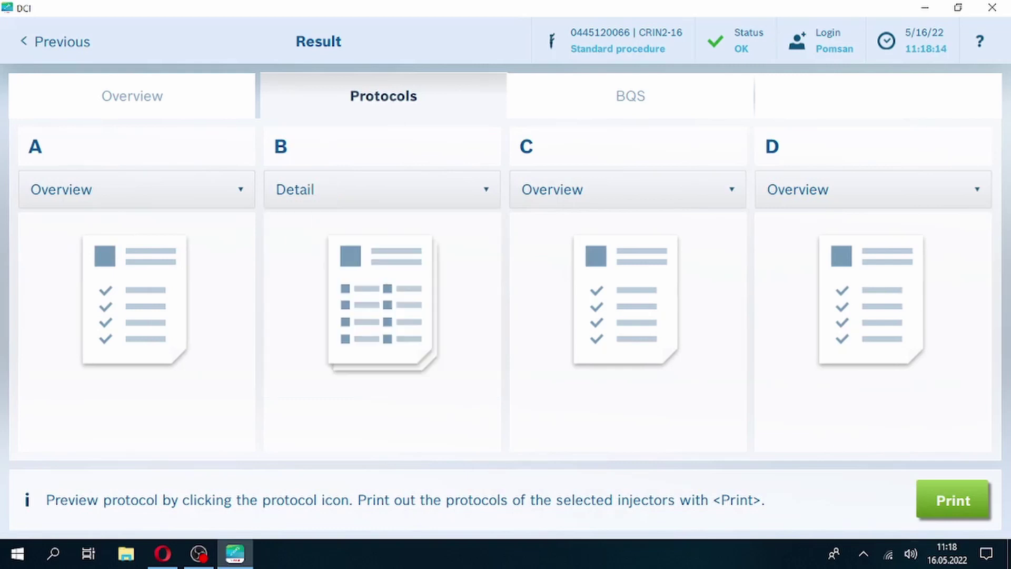
{"action": "left_click", "coordinate": [627, 189]}
{"action": "left_click", "coordinate": [560, 370]}
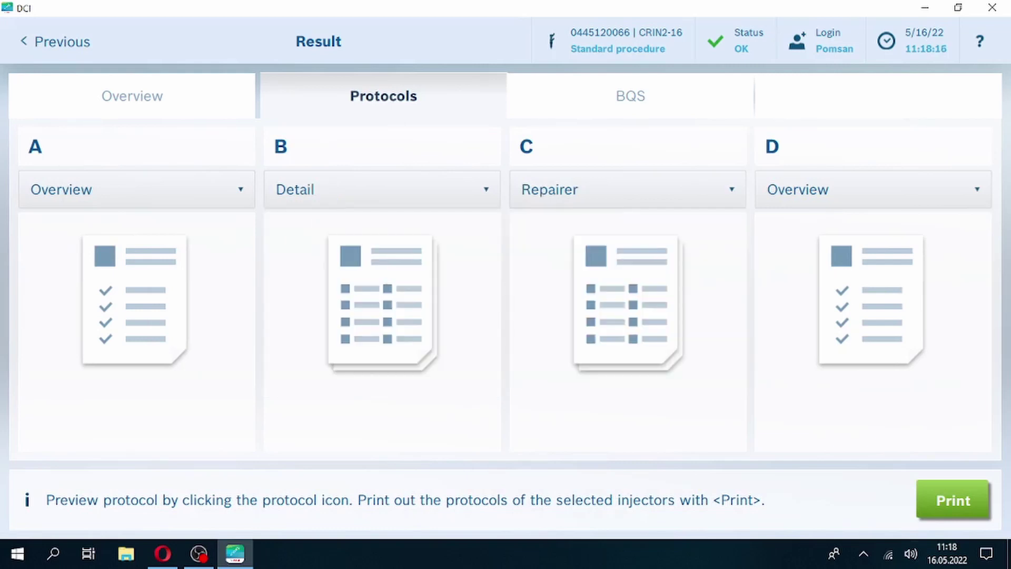
Preview injector B's Detail protocol, read the results of all test steps to the last page, and close the preview.
{"action": "scroll", "coordinate": [316, 290], "scroll_direction": "down", "scroll_amount": 5}
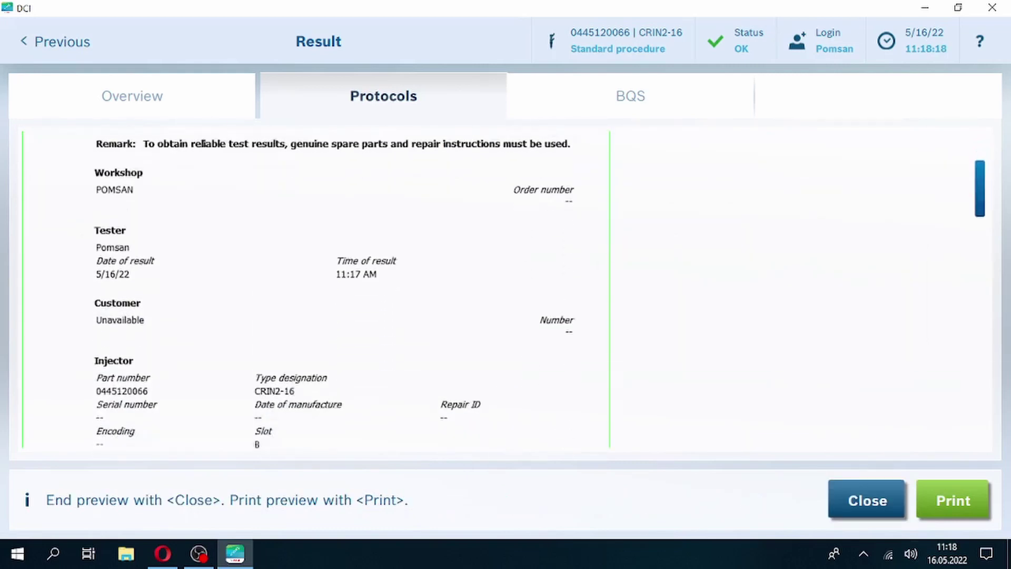
{"action": "scroll", "coordinate": [316, 289], "scroll_direction": "down", "scroll_amount": 6}
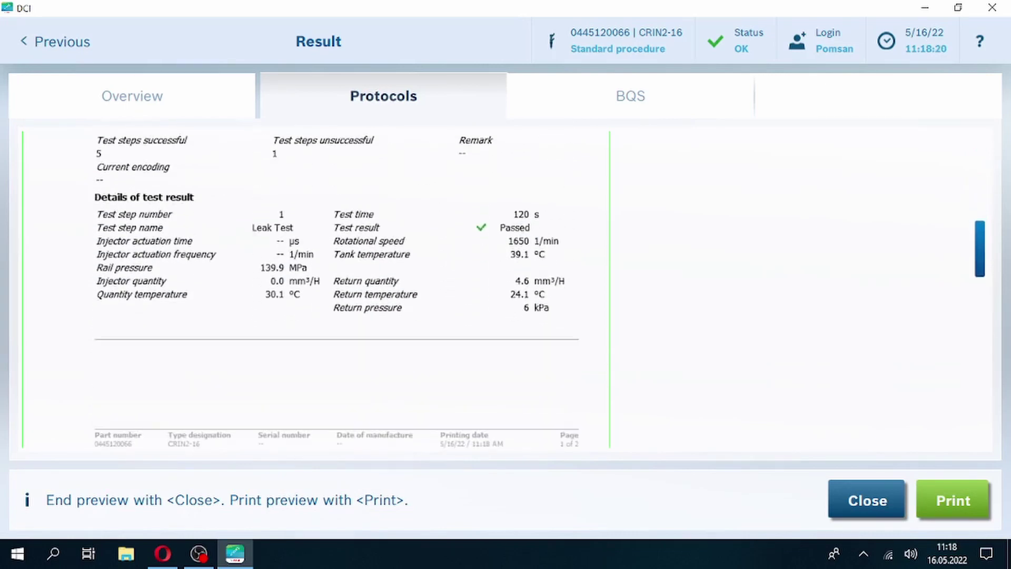
{"action": "scroll", "coordinate": [316, 289], "scroll_direction": "down", "scroll_amount": 7}
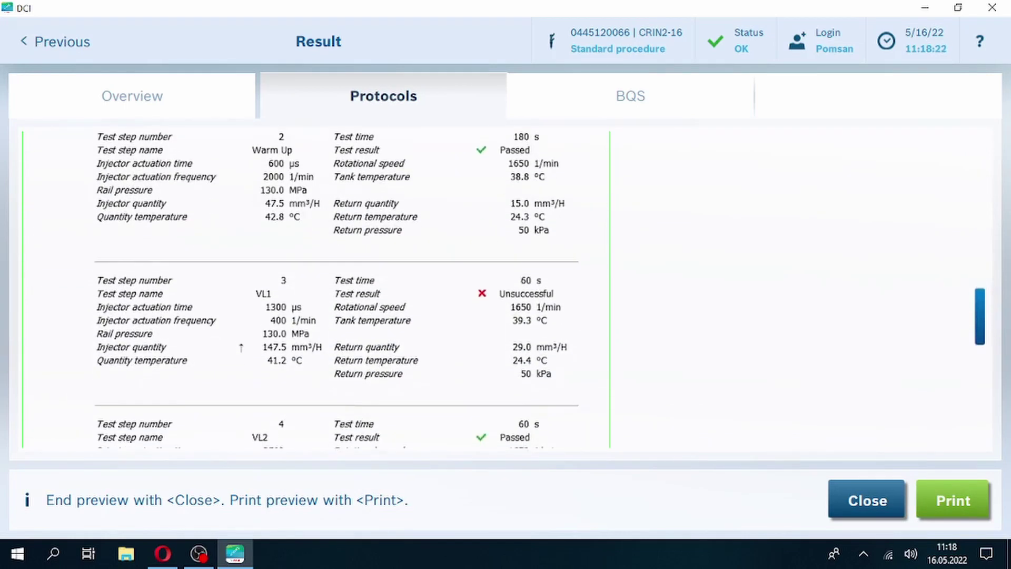
{"action": "scroll", "coordinate": [315, 289], "scroll_direction": "down", "scroll_amount": 5}
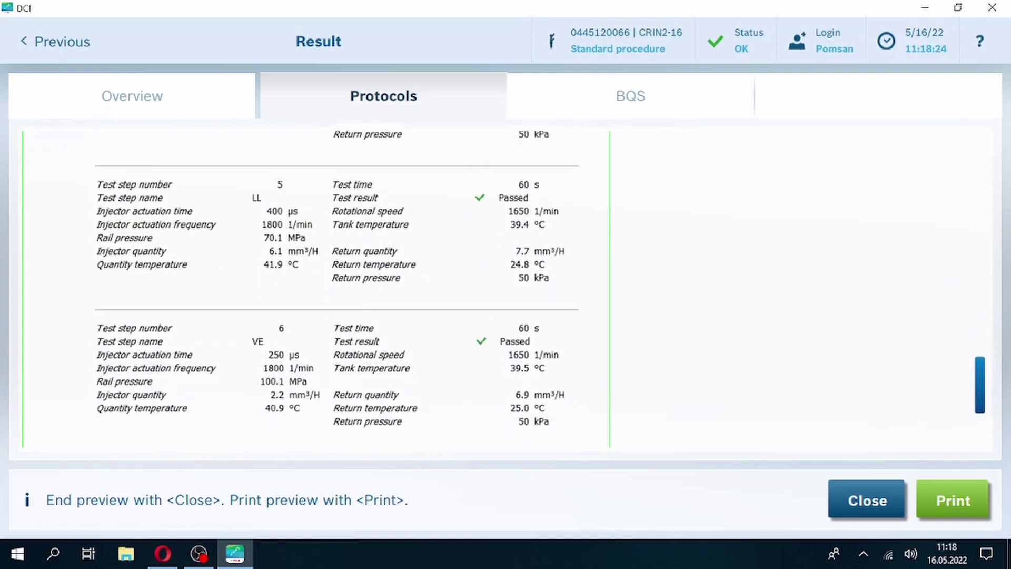
{"action": "scroll", "coordinate": [316, 289], "scroll_direction": "down", "scroll_amount": 1}
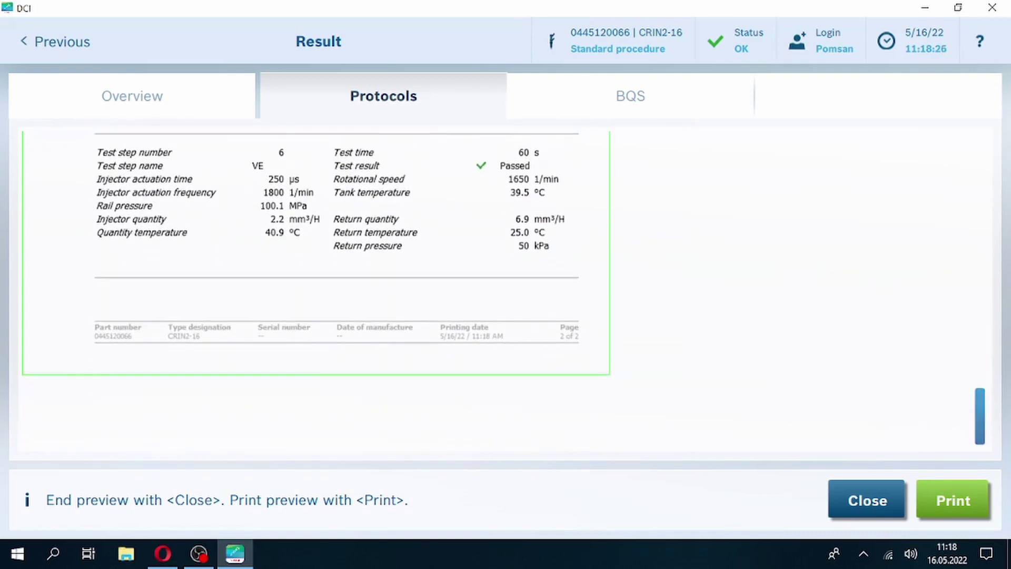
{"action": "left_click", "coordinate": [866, 500]}
Preview injector C's Repairer protocol, examine the test step values and quantity bars through the last page, and close it.
{"action": "left_click", "coordinate": [382, 303]}
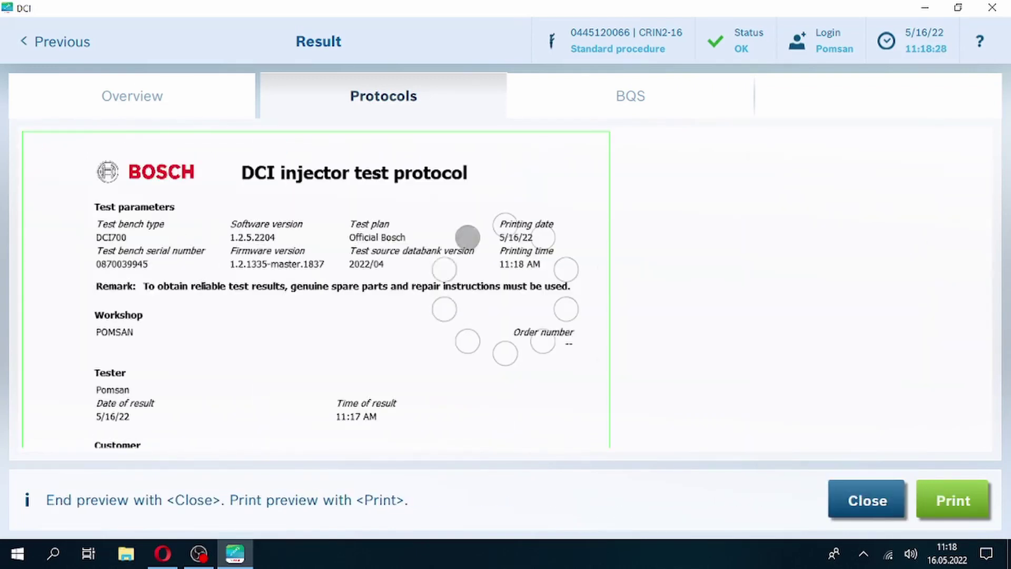
{"action": "scroll", "coordinate": [316, 289], "scroll_direction": "down", "scroll_amount": 1}
{"action": "scroll", "coordinate": [316, 290], "scroll_direction": "down", "scroll_amount": 7}
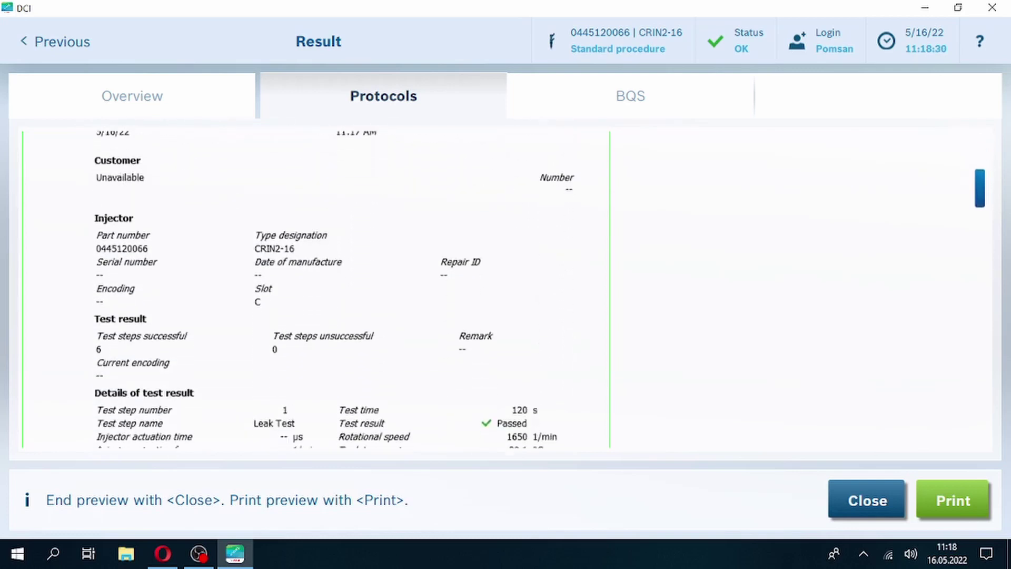
{"action": "scroll", "coordinate": [316, 290], "scroll_direction": "down", "scroll_amount": 7}
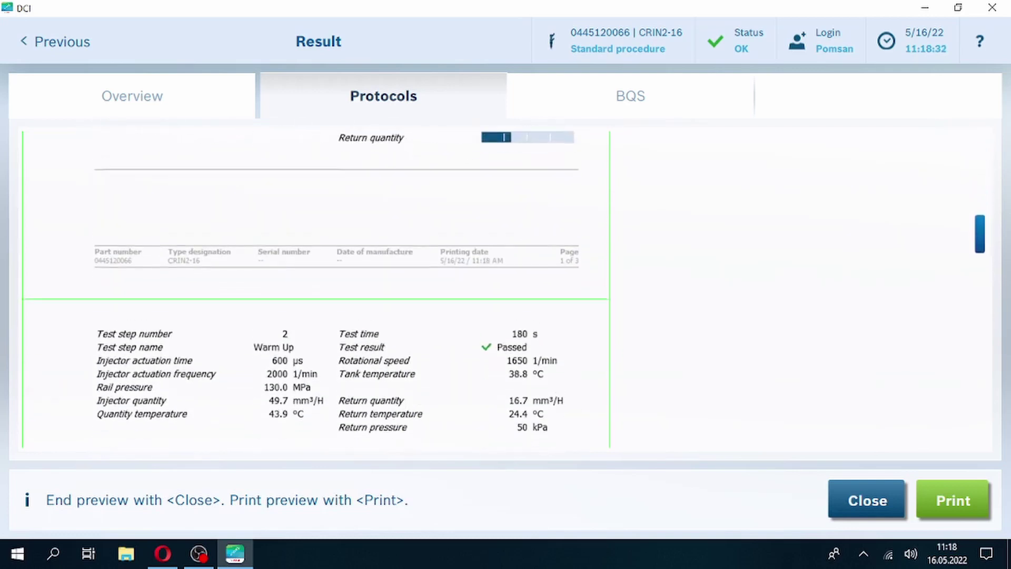
{"action": "scroll", "coordinate": [316, 289], "scroll_direction": "down", "scroll_amount": 6}
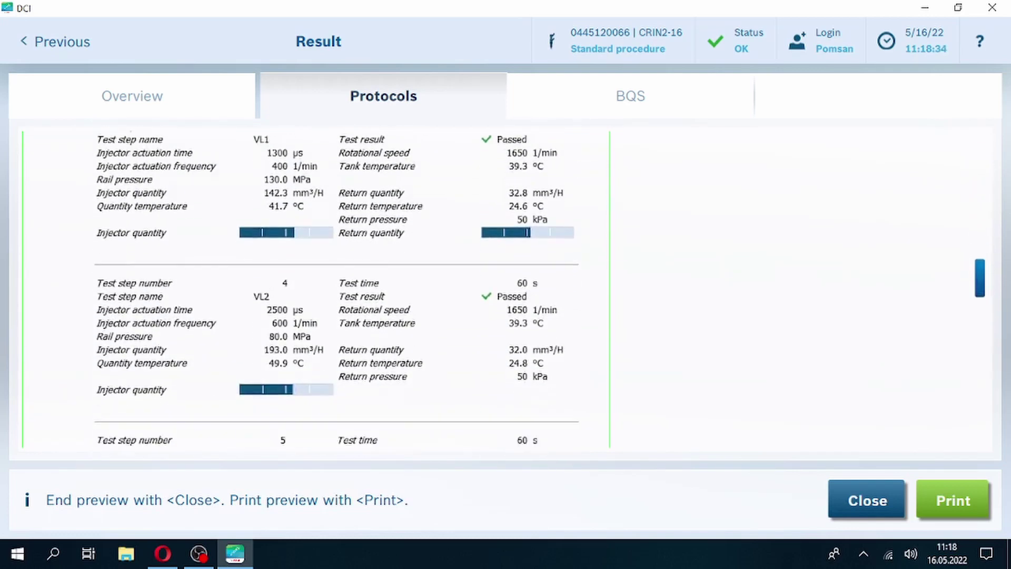
{"action": "scroll", "coordinate": [316, 289], "scroll_direction": "down", "scroll_amount": 7}
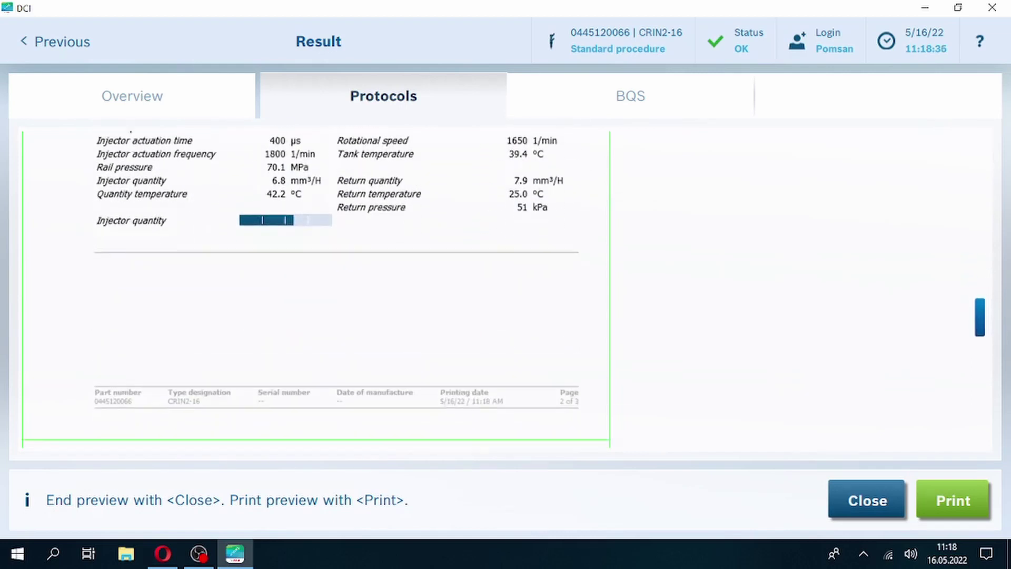
{"action": "scroll", "coordinate": [316, 290], "scroll_direction": "down", "scroll_amount": 6}
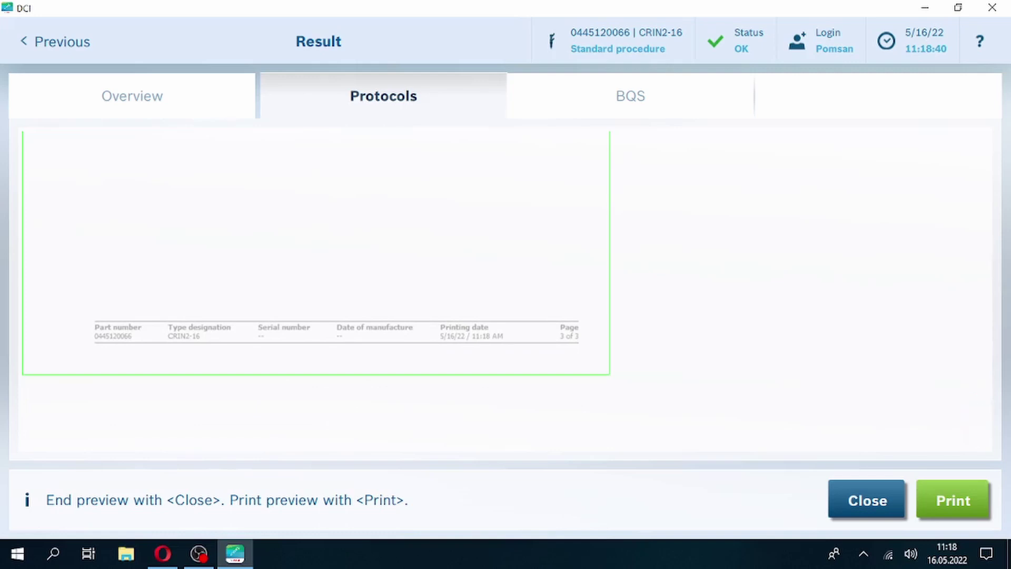
{"action": "key", "text": "Escape"}
Look at the BQS data and the result overview of all slots, and leave the completed test for the main screen.
{"action": "left_click", "coordinate": [630, 96]}
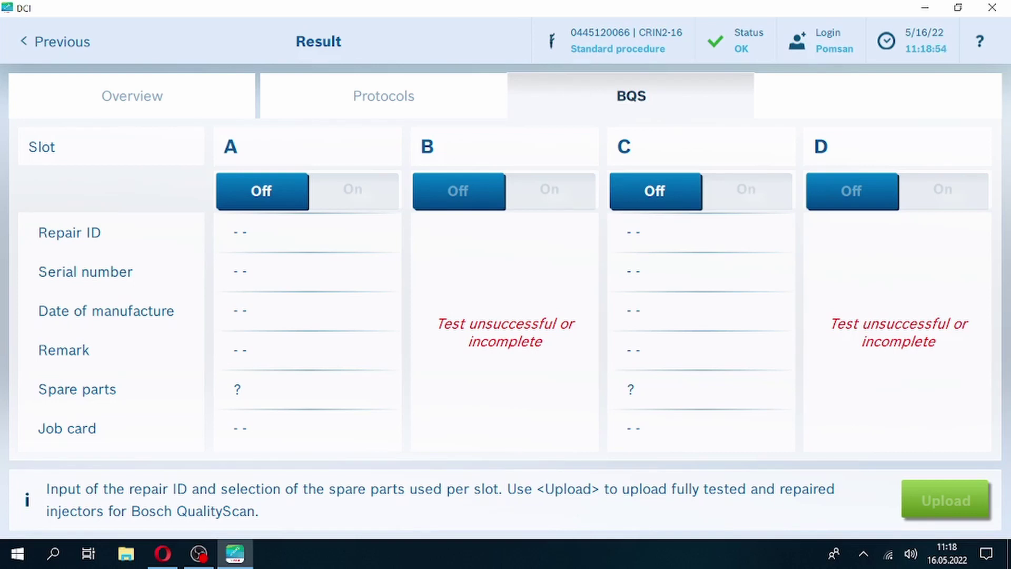
{"action": "left_click", "coordinate": [132, 96]}
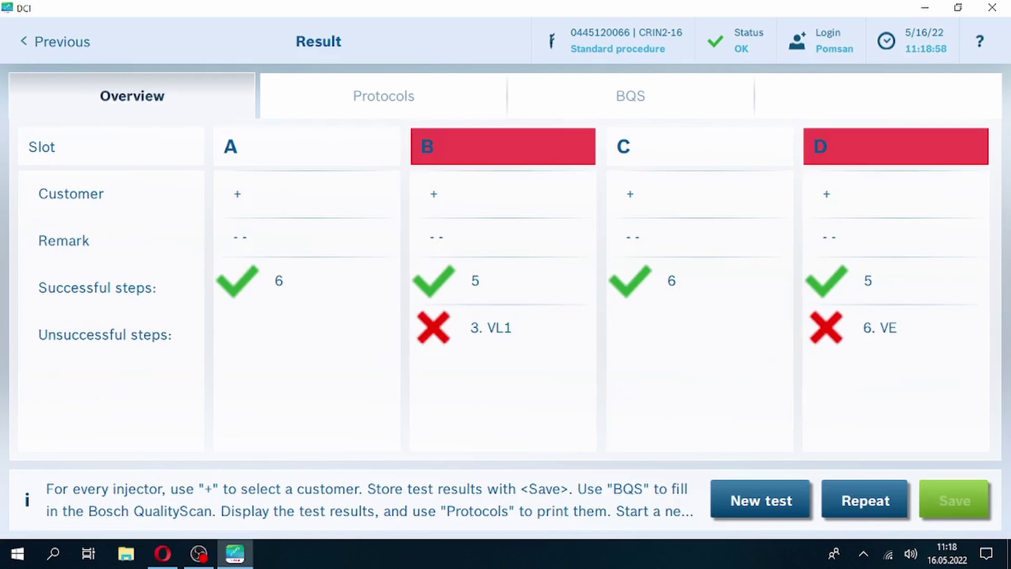
{"action": "left_click", "coordinate": [760, 500]}
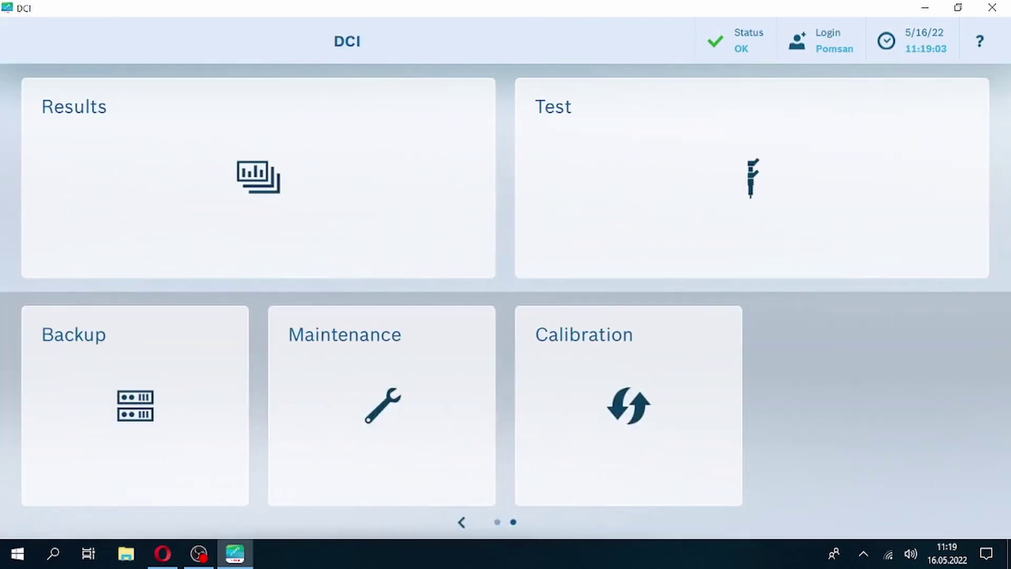
{"action": "left_click", "coordinate": [74, 246]}
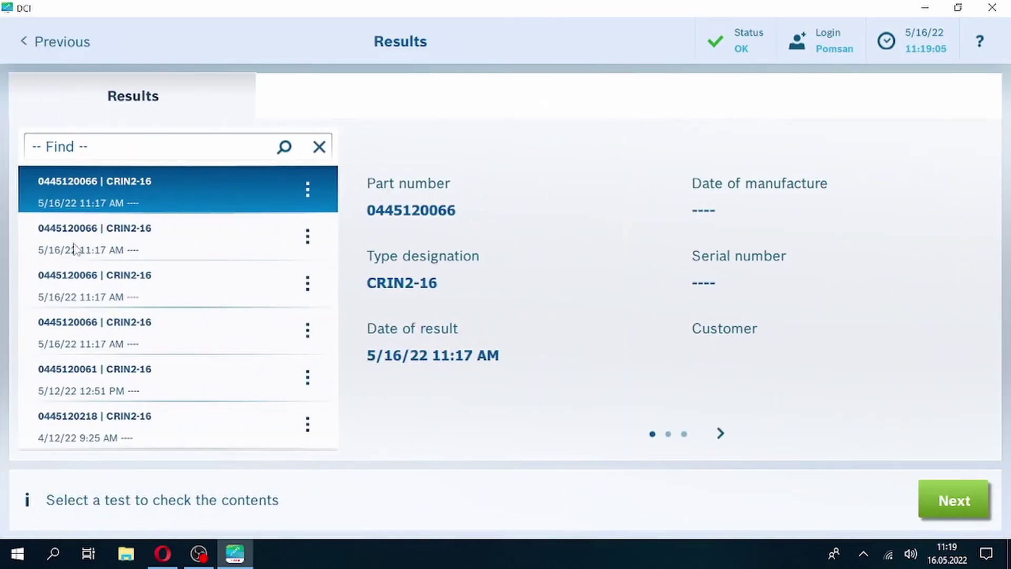
{"action": "left_click", "coordinate": [75, 248]}
{"action": "left_click", "coordinate": [114, 185]}
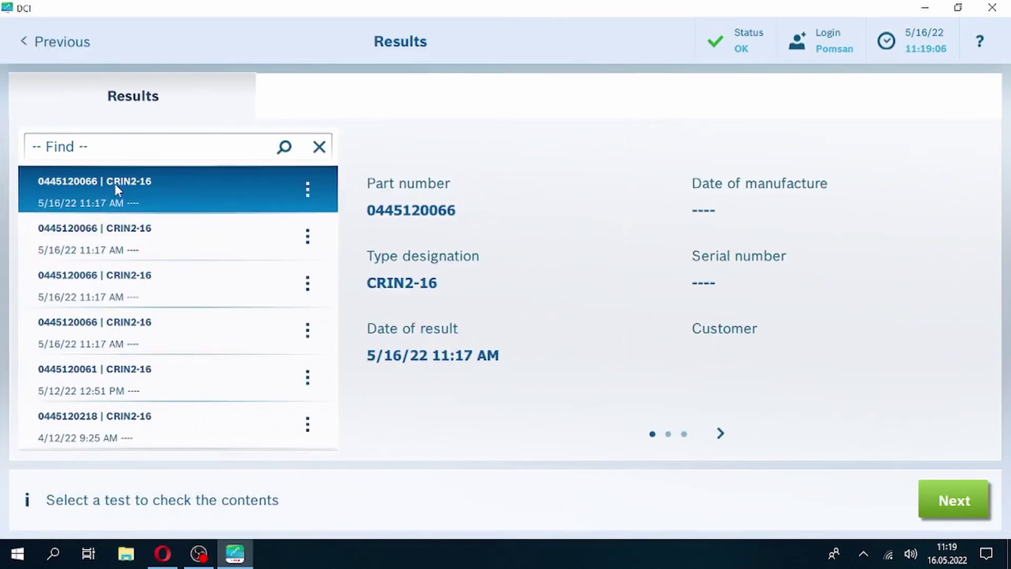